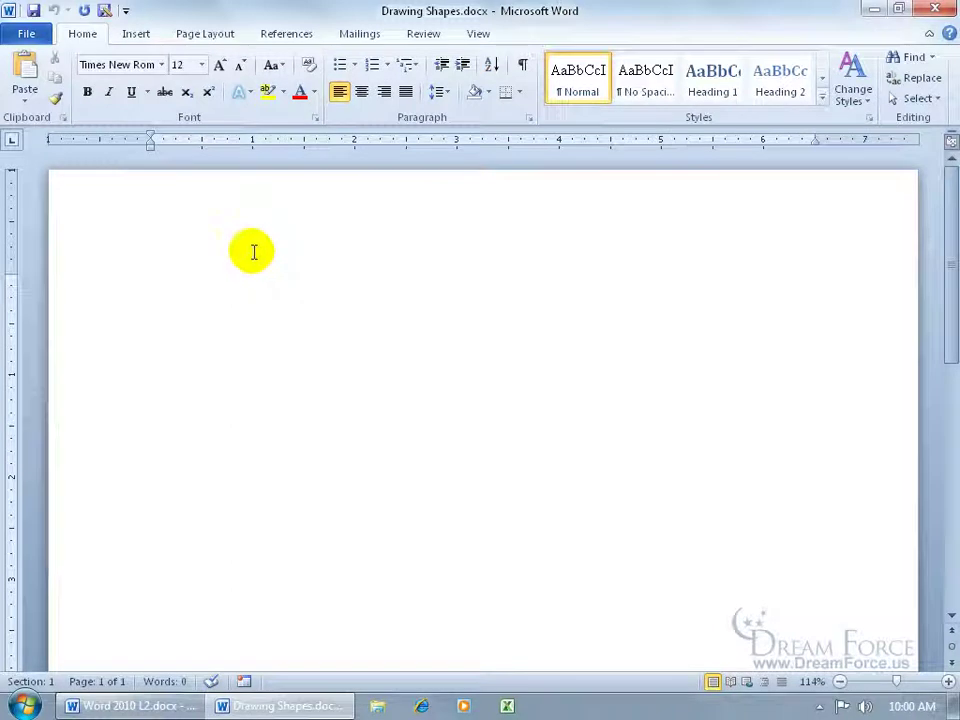
# Insert an evenly proportioned five-point star about 1 inch wide near the upper part of the page.
pyautogui.click(141, 40)
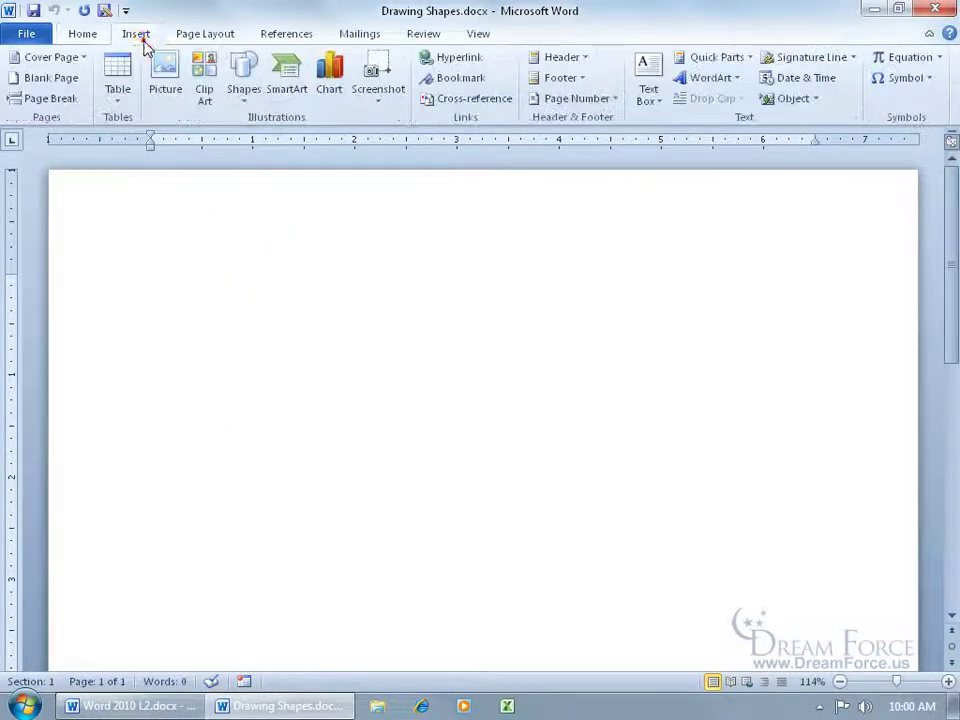
pyautogui.click(244, 98)
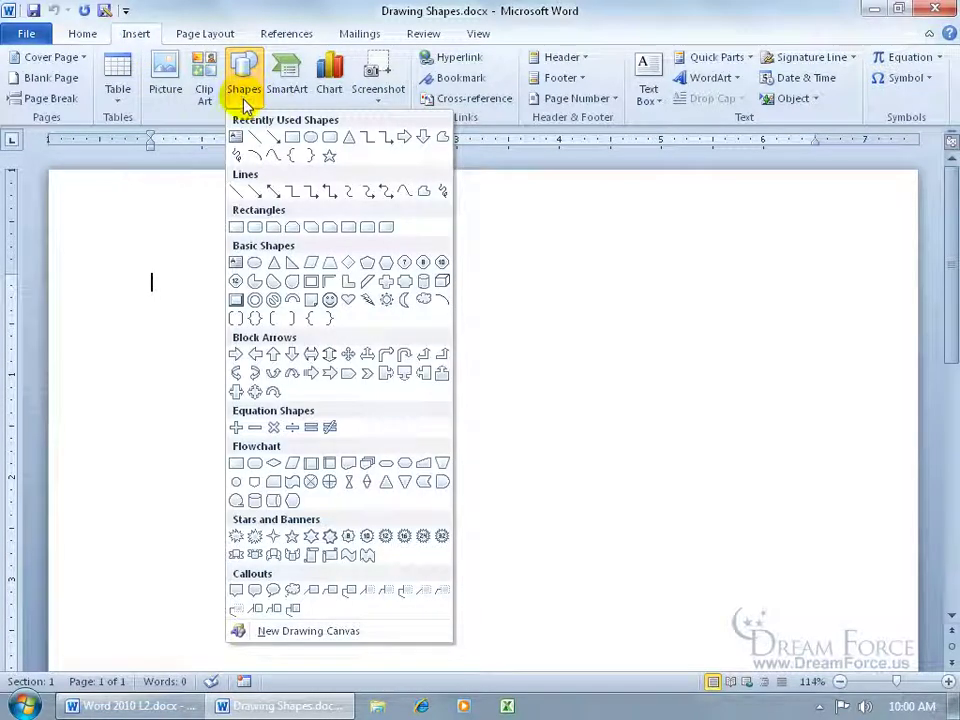
pyautogui.click(330, 157)
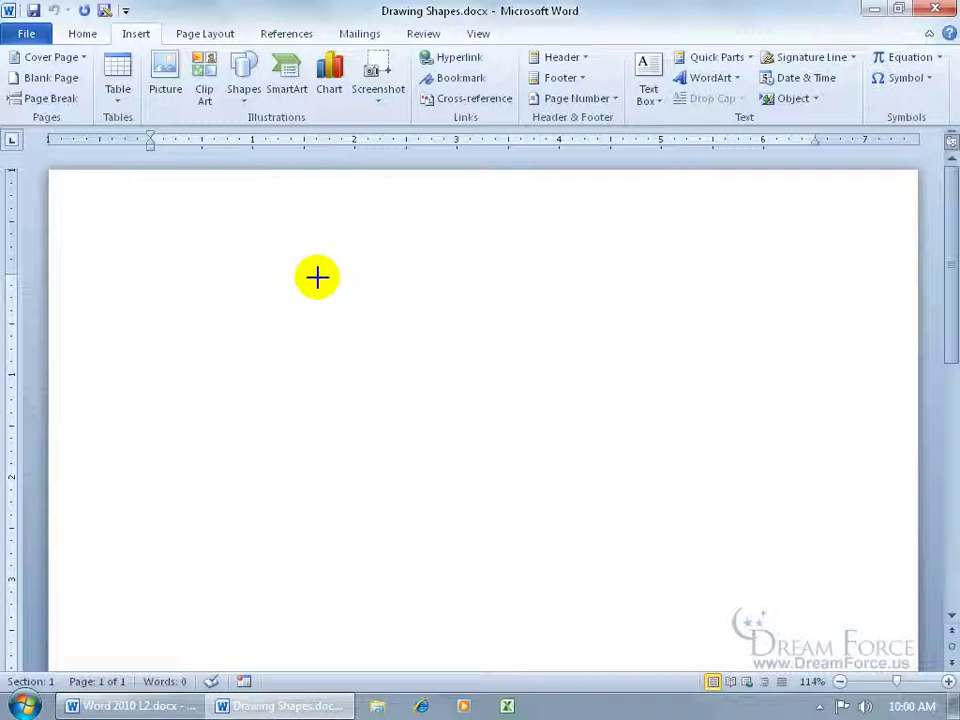
pyautogui.moveTo(317, 277); pyautogui.dragTo(347, 384)
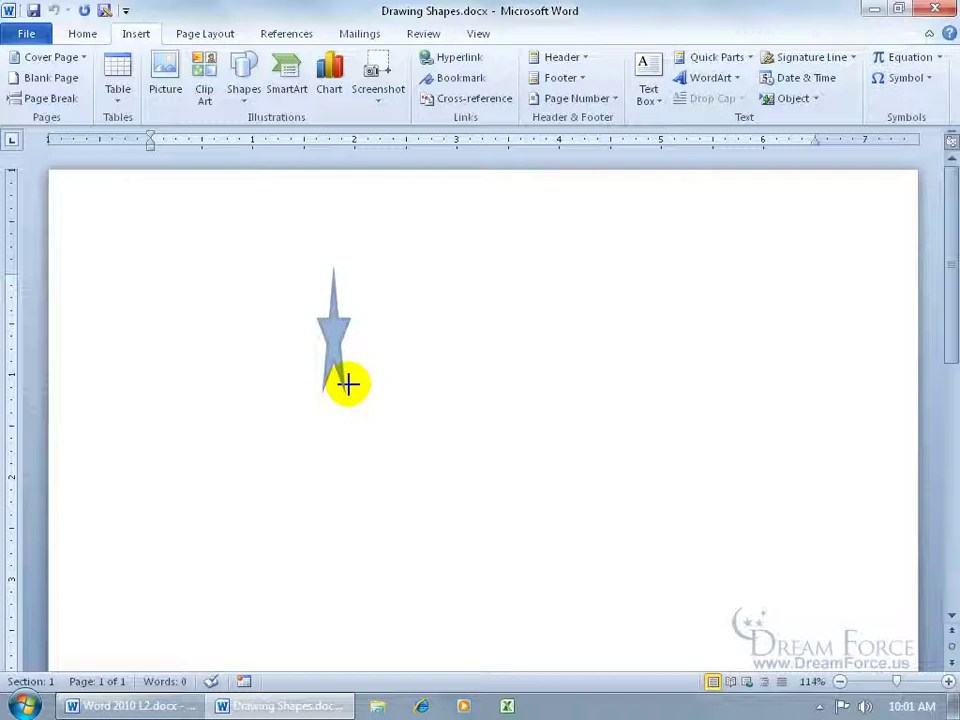
pyautogui.moveTo(347, 384); pyautogui.dragTo(347, 384)
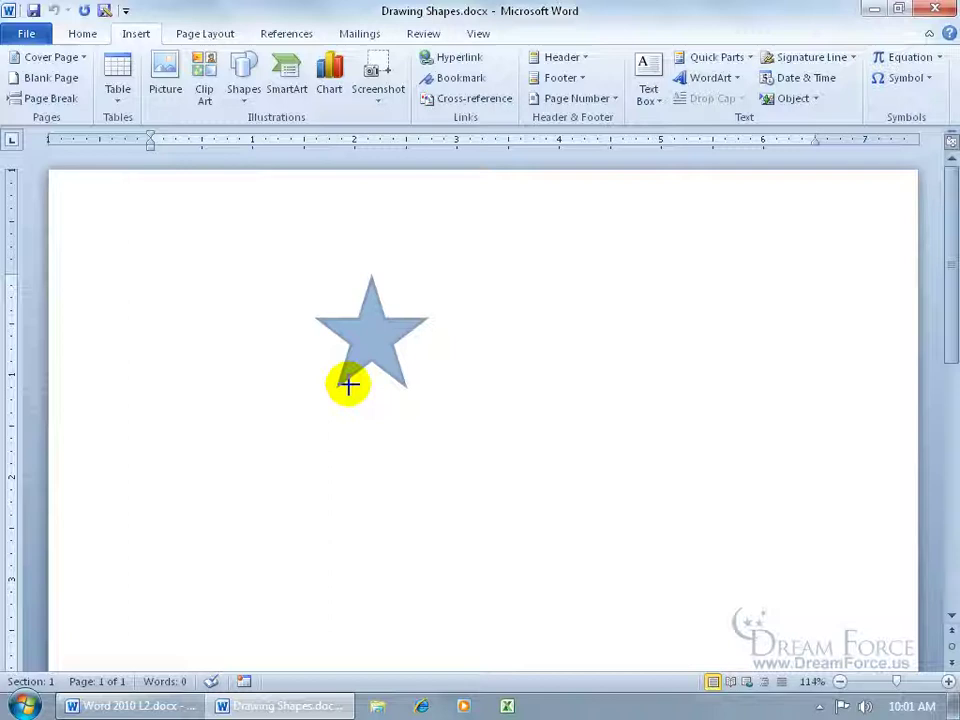
pyautogui.moveTo(347, 384); pyautogui.dragTo(348, 385)
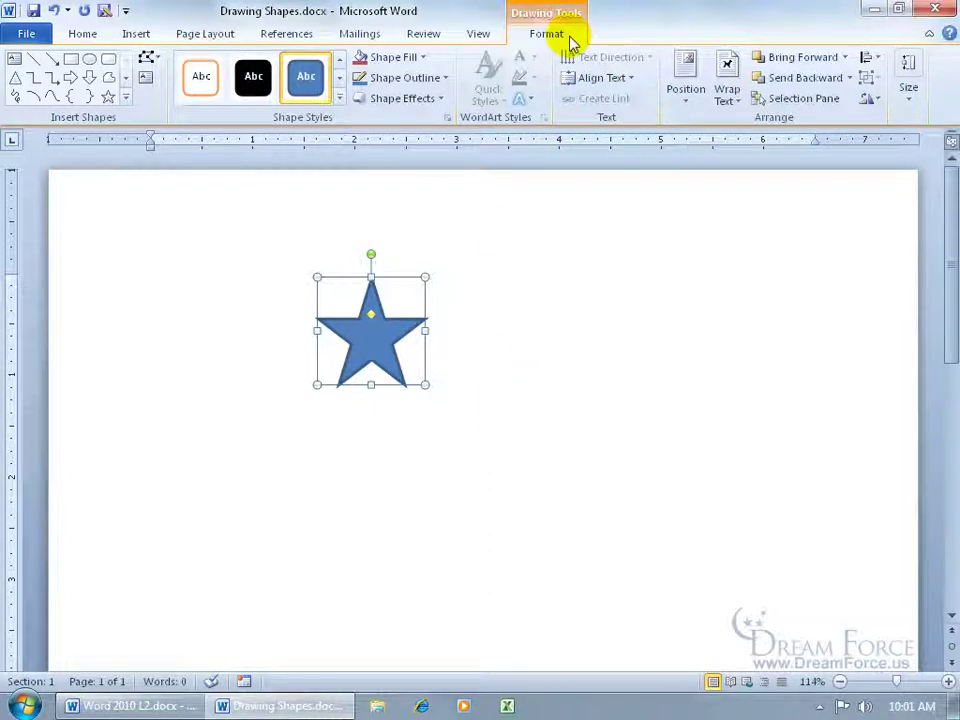
# Apply the light blue gradient shape style to the star and change its fill to standard red.
pyautogui.click(337, 97)
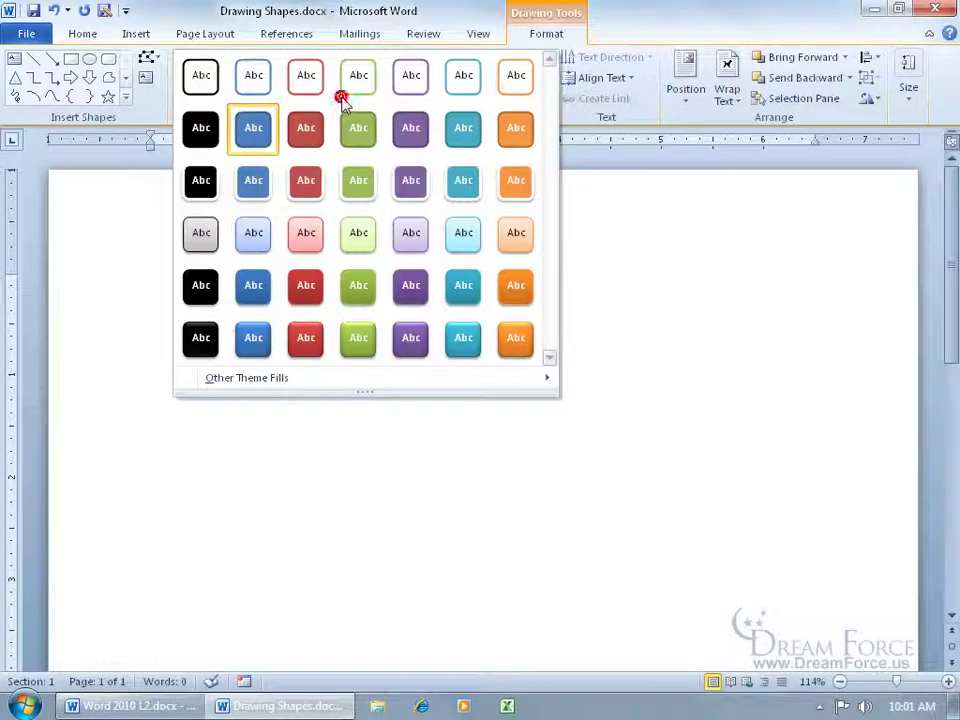
pyautogui.click(256, 245)
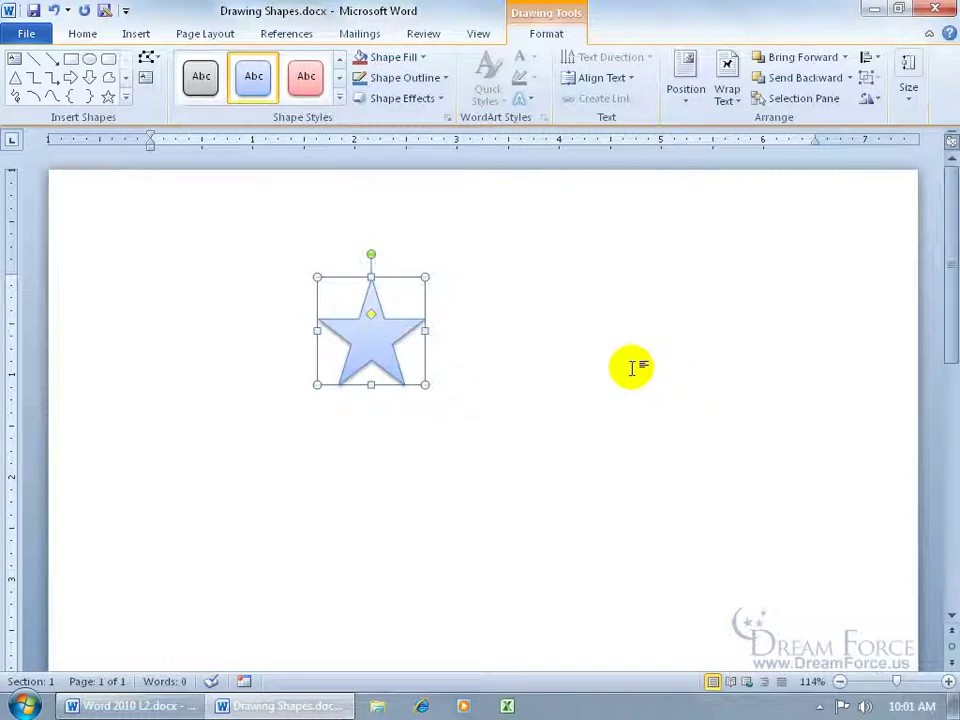
pyautogui.click(423, 58)
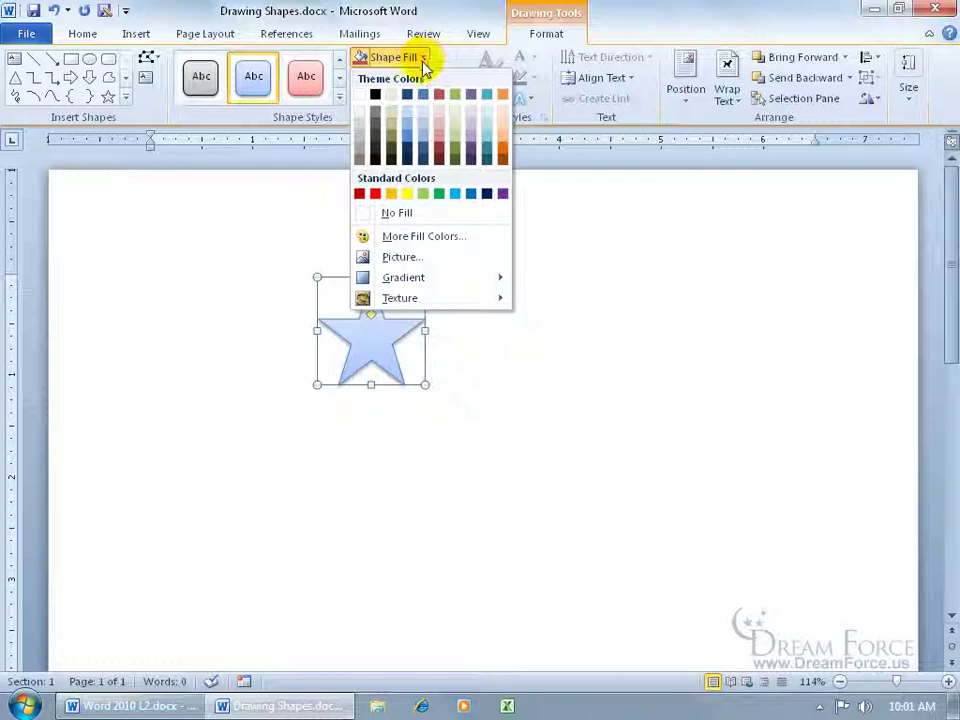
pyautogui.click(376, 196)
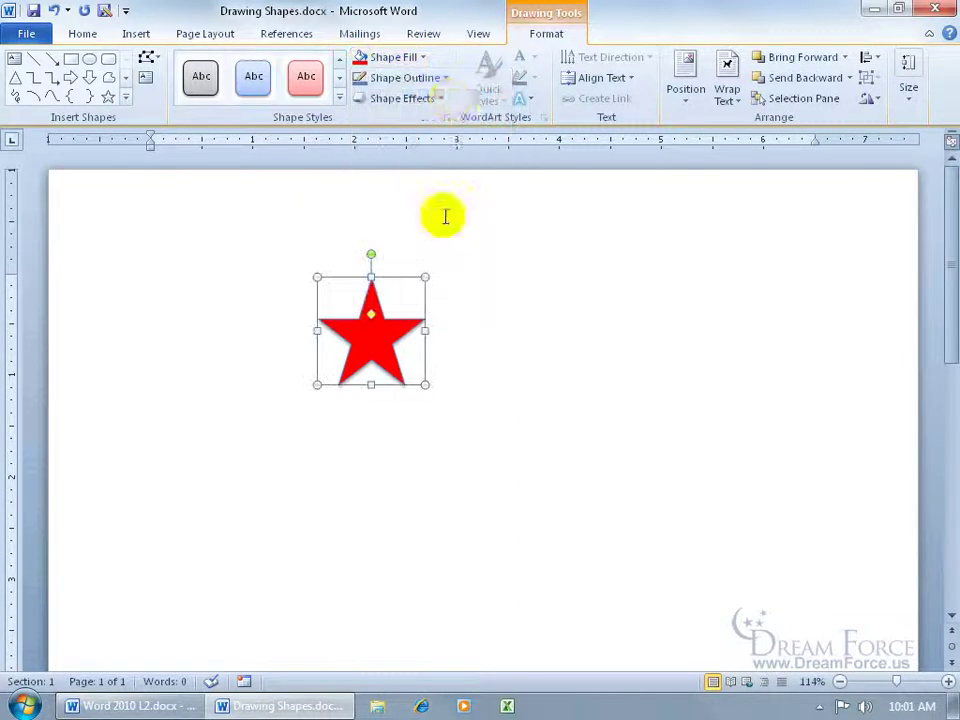
# Give the star a medium blue theme-colour outline with a weight of 2¼ pt.
pyautogui.click(447, 78)
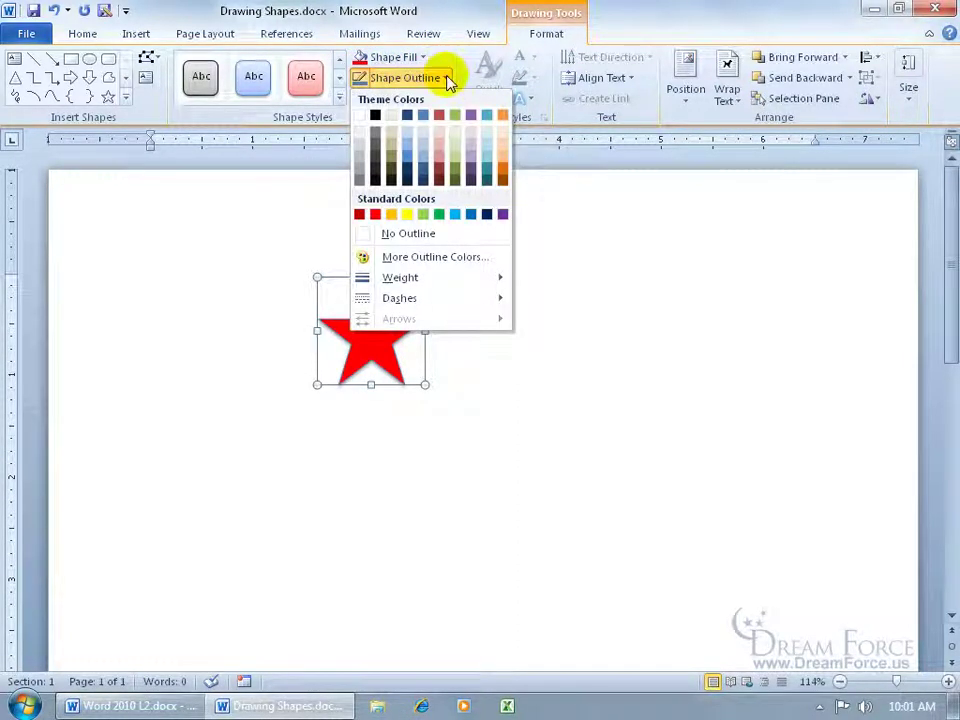
pyautogui.click(408, 152)
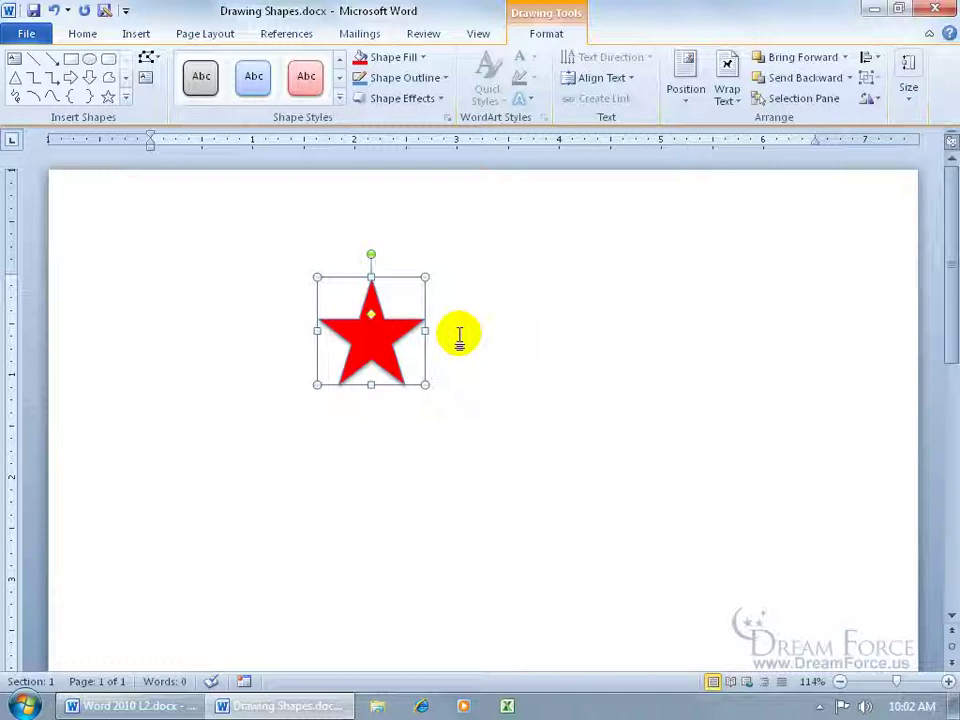
pyautogui.click(444, 78)
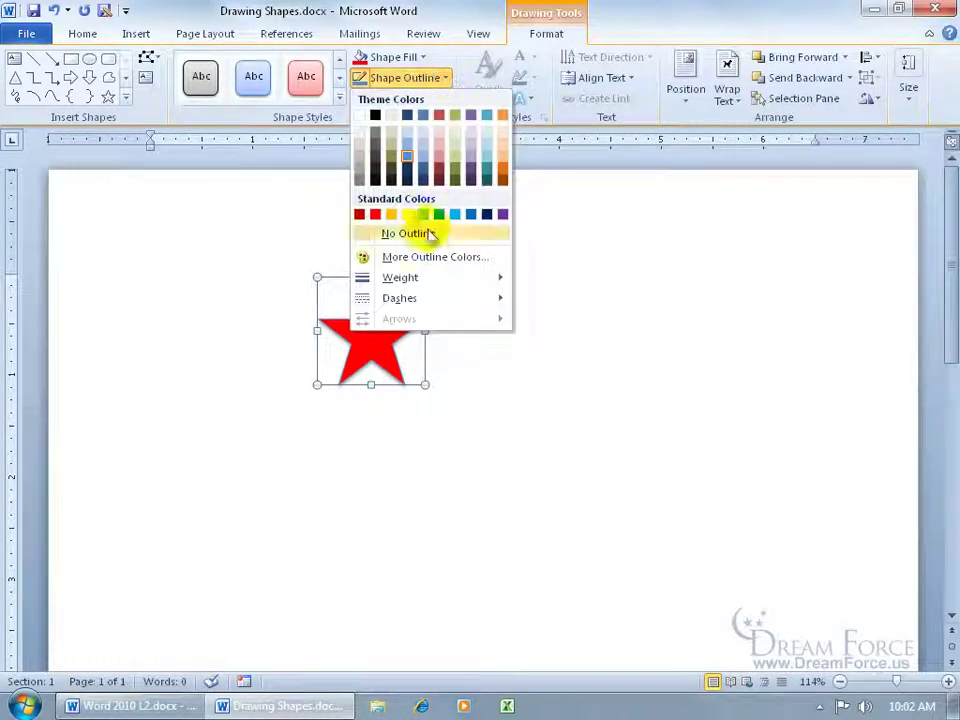
pyautogui.moveTo(426, 280)
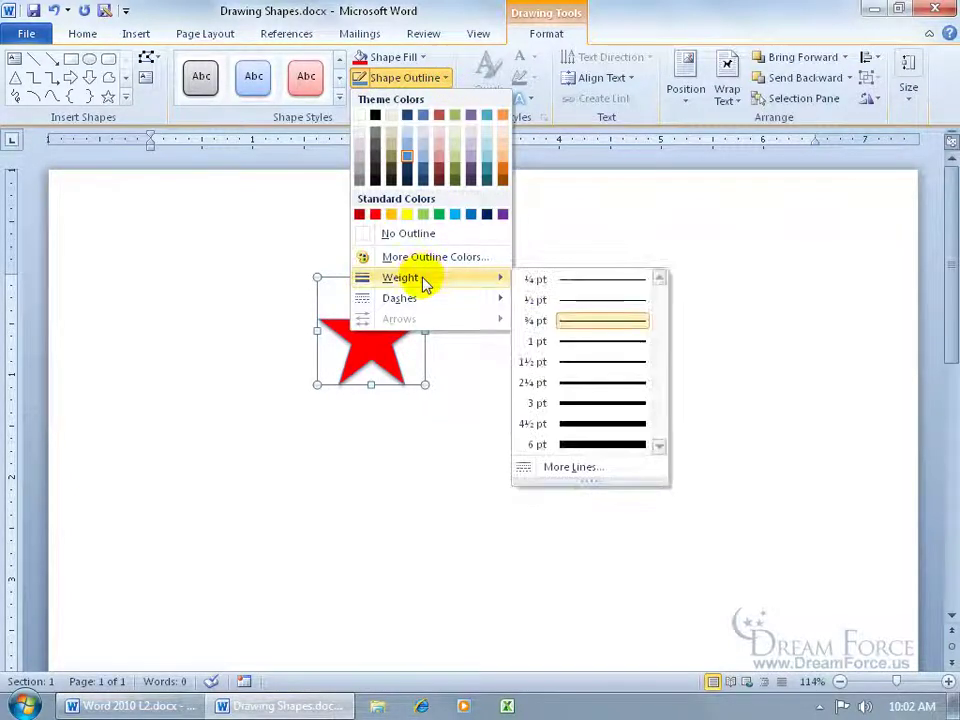
pyautogui.click(580, 386)
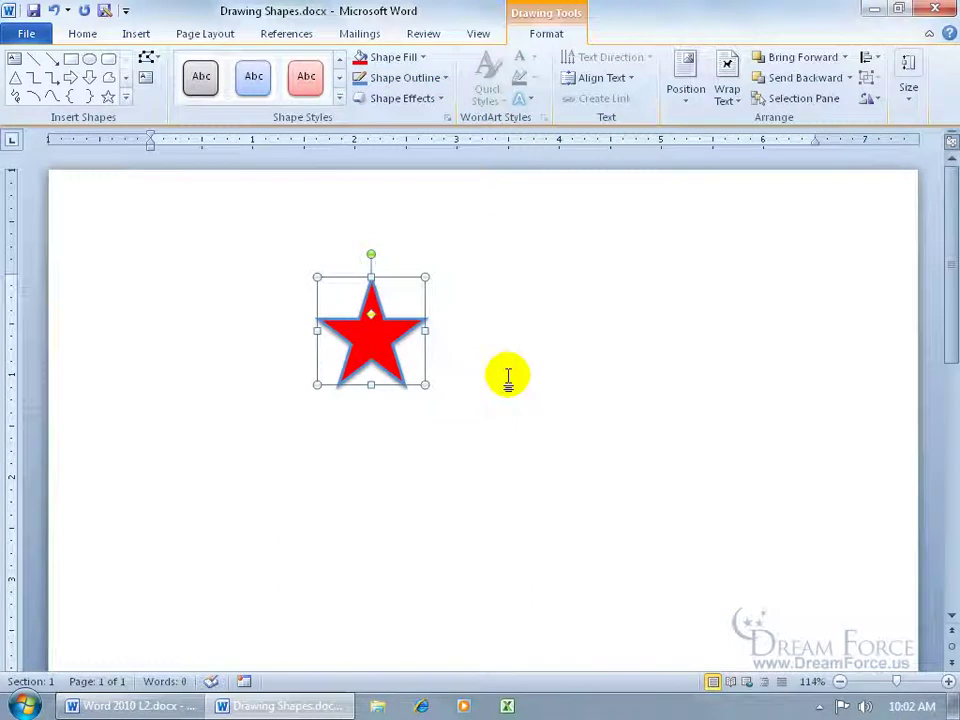
# Add the first reflection variation to the star as a shape effect.
pyautogui.click(443, 101)
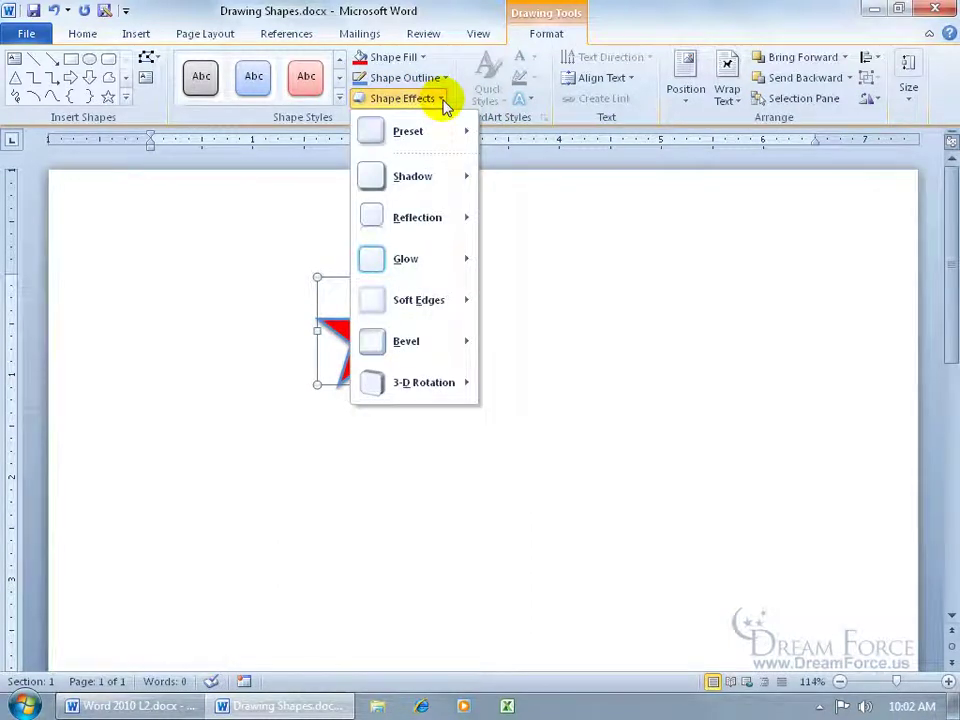
pyautogui.moveTo(437, 222)
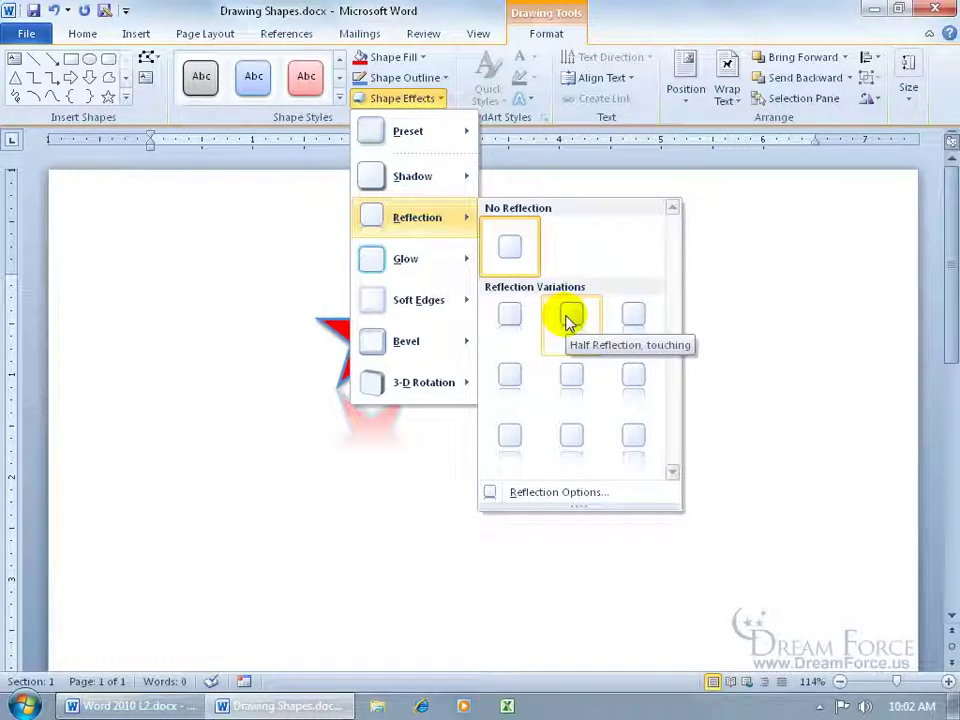
pyautogui.click(512, 318)
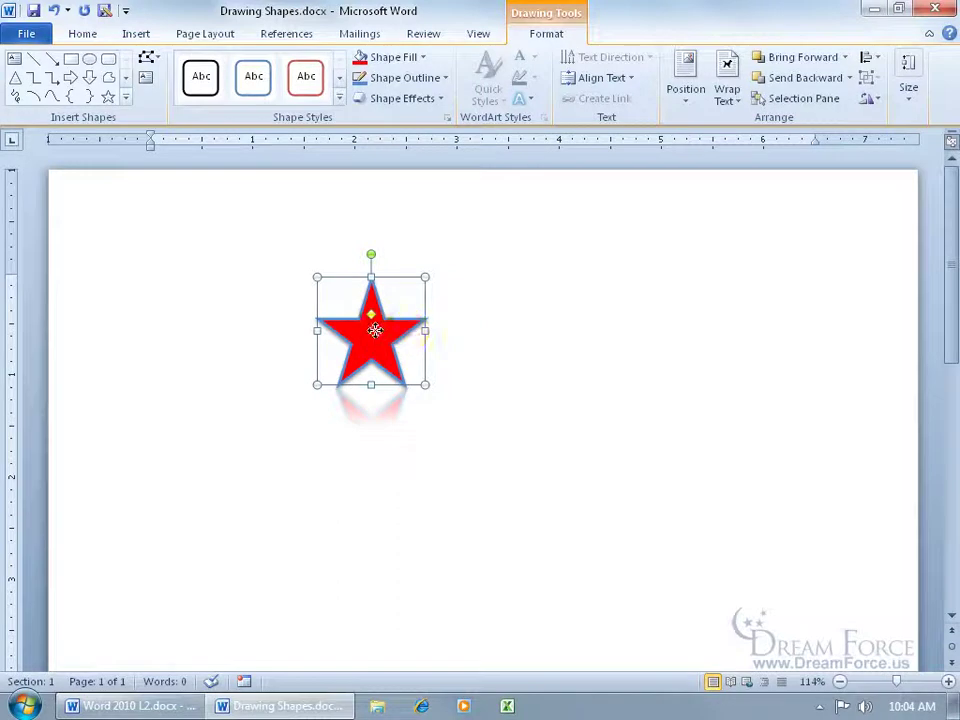
# Add the text "Start" inside the star.
pyautogui.rightClick(380, 338)
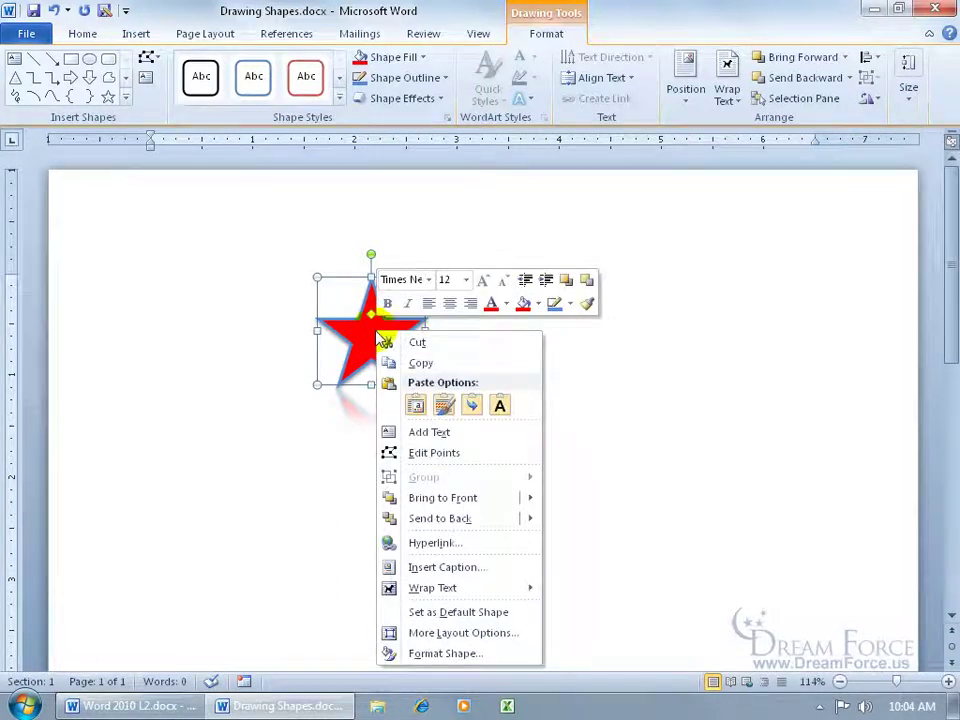
pyautogui.click(400, 431)
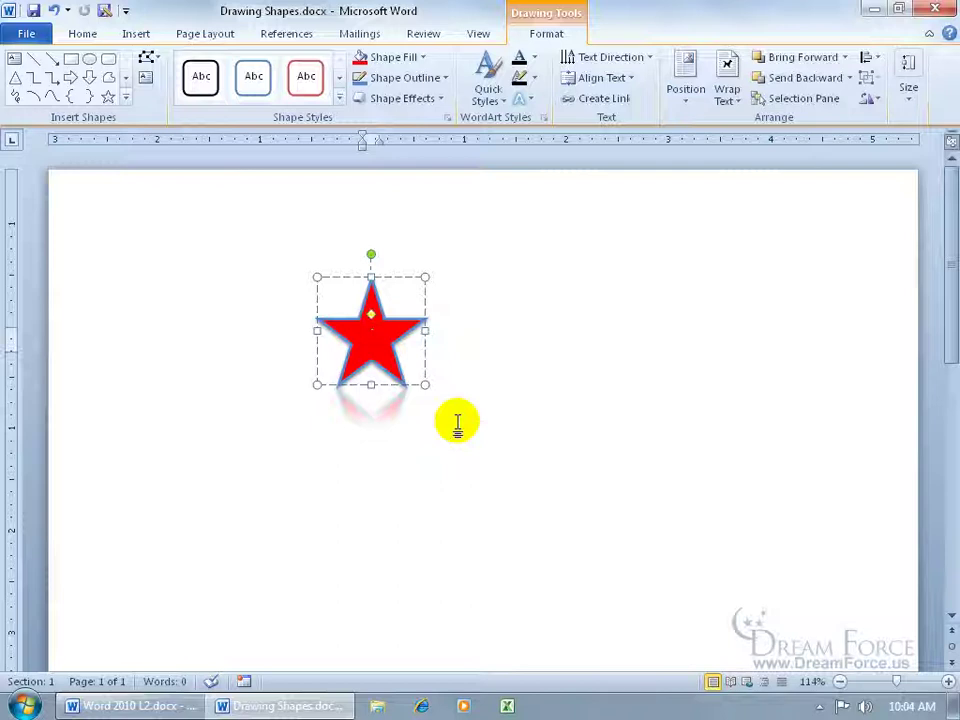
pyautogui.write('St')
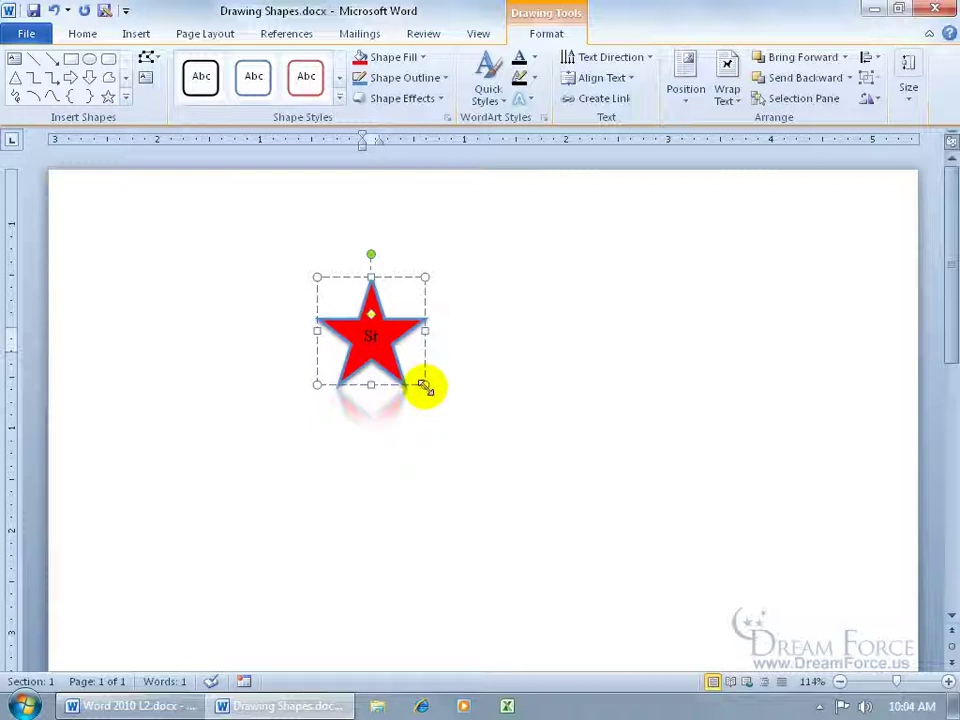
# Enlarge the star proportionally to about 2.6 inches wide so its whole label fits.
pyautogui.moveTo(424, 385); pyautogui.dragTo(494, 462)
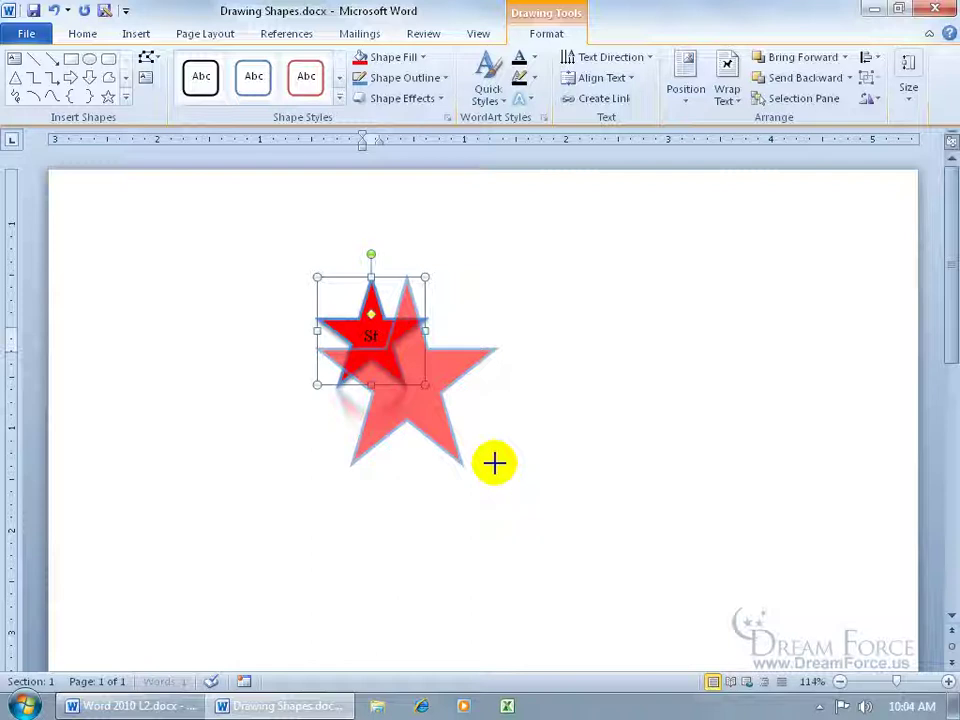
pyautogui.moveTo(494, 462); pyautogui.dragTo(580, 373)
pyautogui.press('shift')
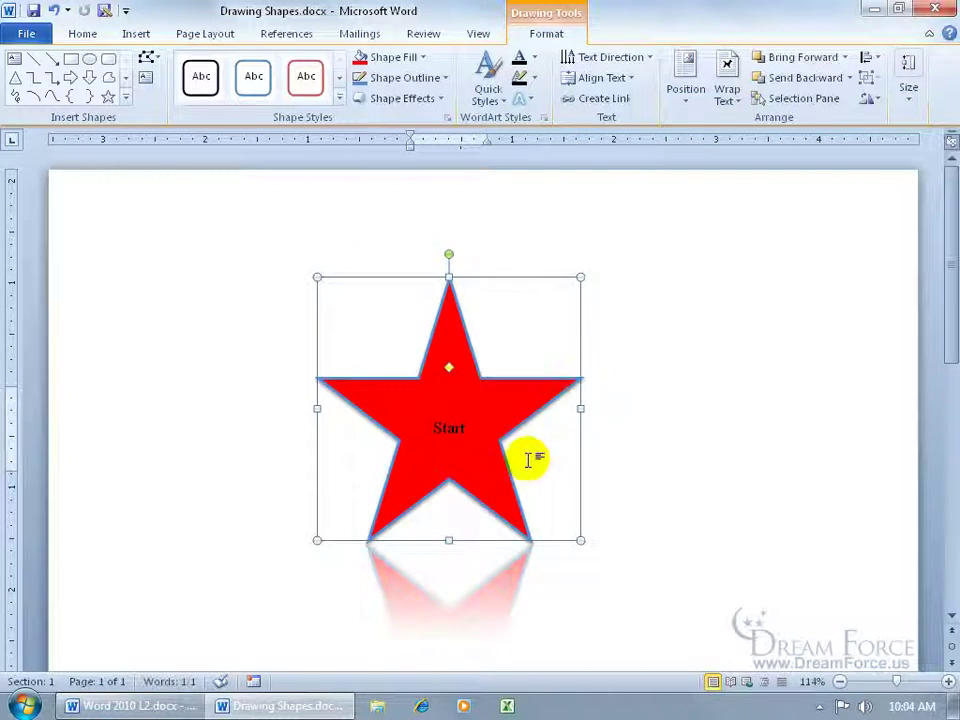
# Correct the star's label to read "Star" and deselect the shape.
pyautogui.click(469, 432)
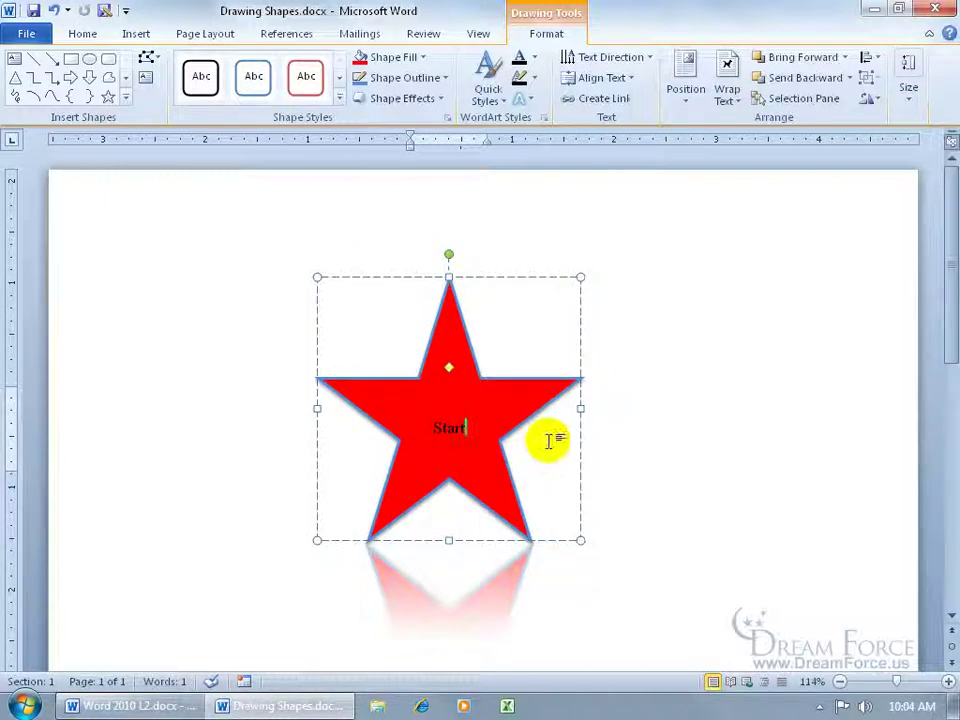
pyautogui.press('BackSpace')
pyautogui.press('BackSpace')
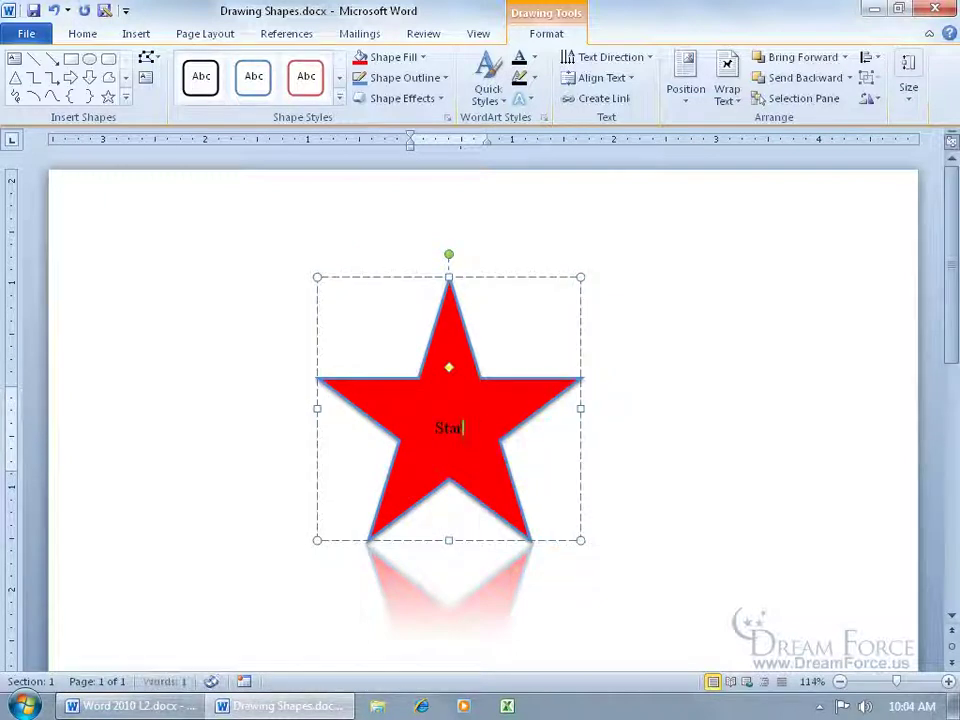
pyautogui.click(670, 422)
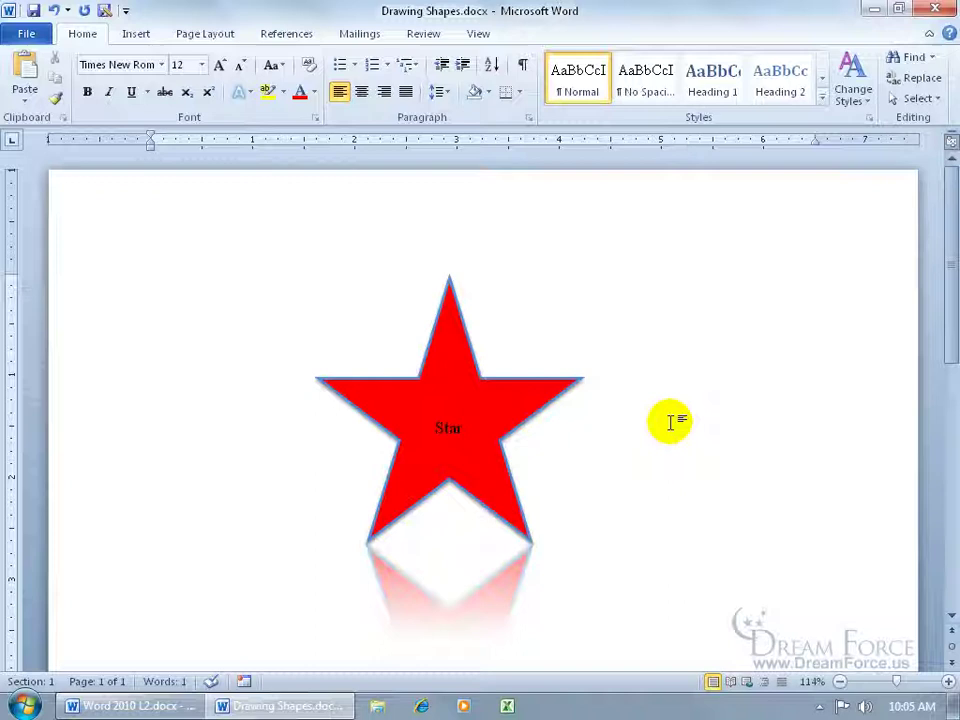
# Draw a square about 1.2 inches wide to the right of the star.
pyautogui.click(461, 338)
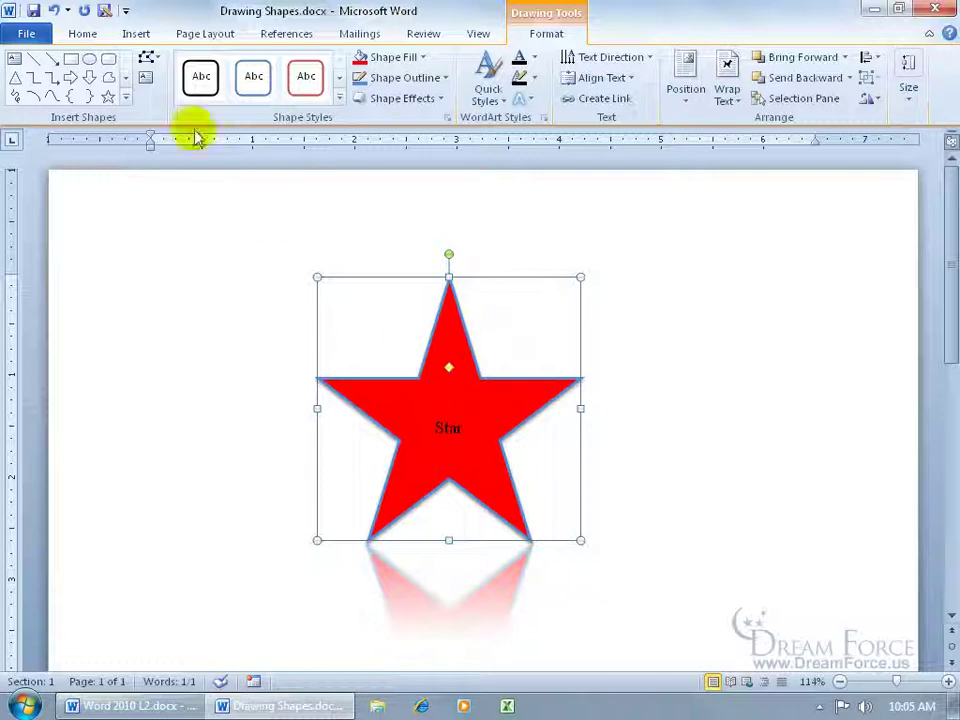
pyautogui.click(140, 33)
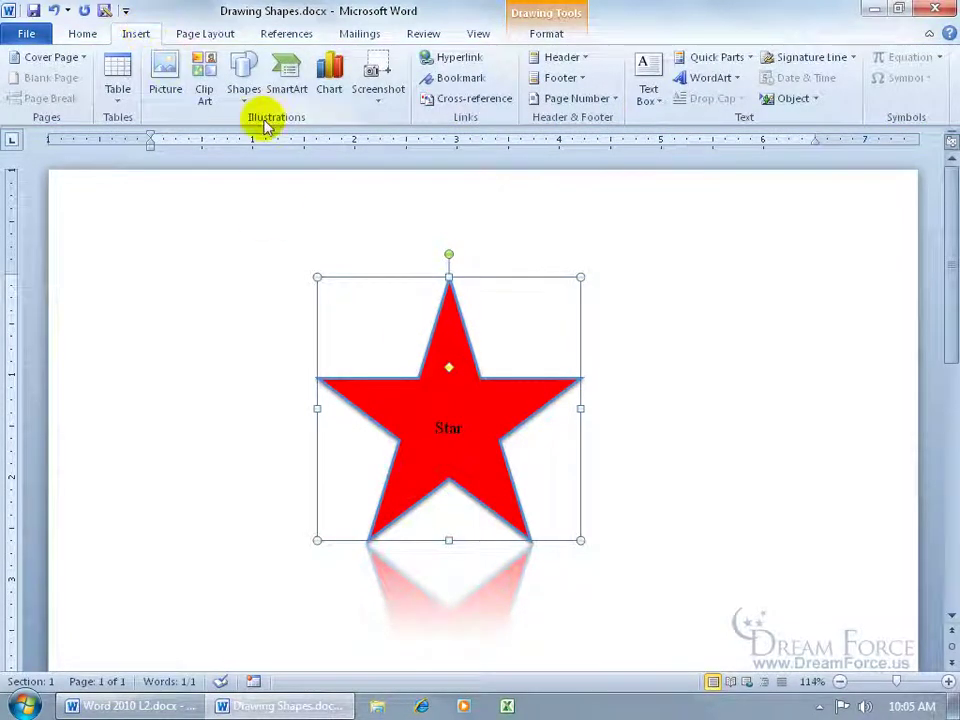
pyautogui.click(245, 92)
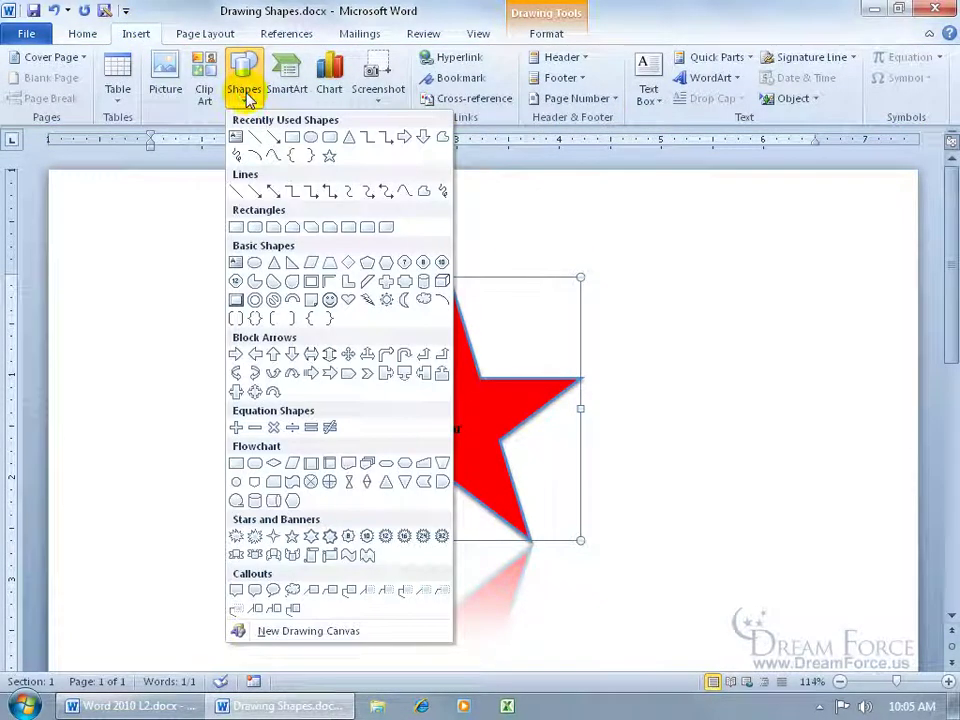
pyautogui.click(552, 33)
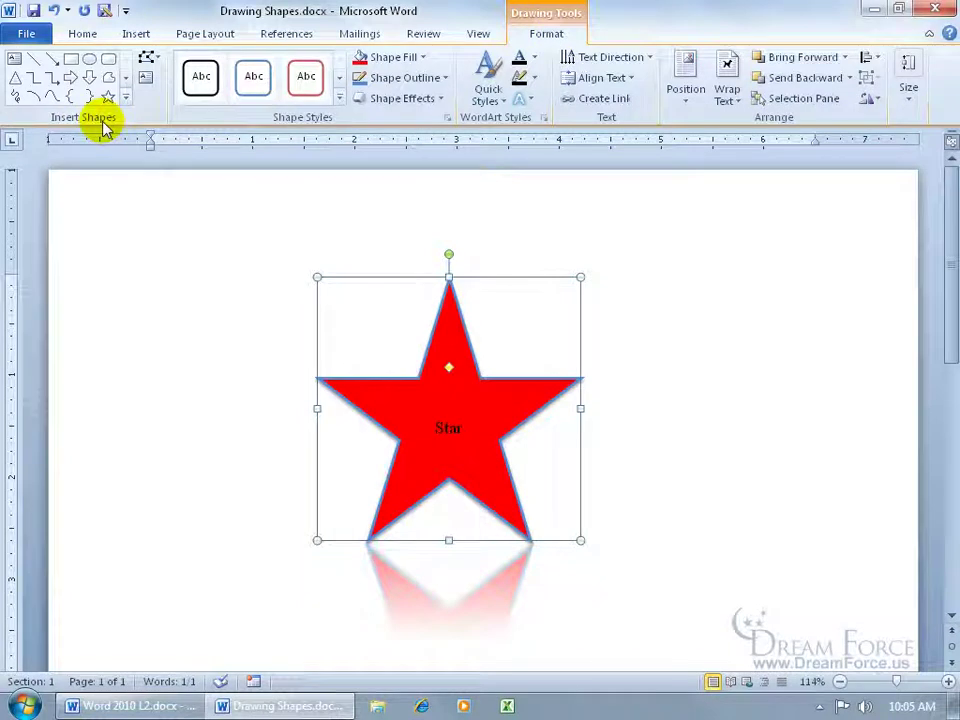
pyautogui.click(71, 60)
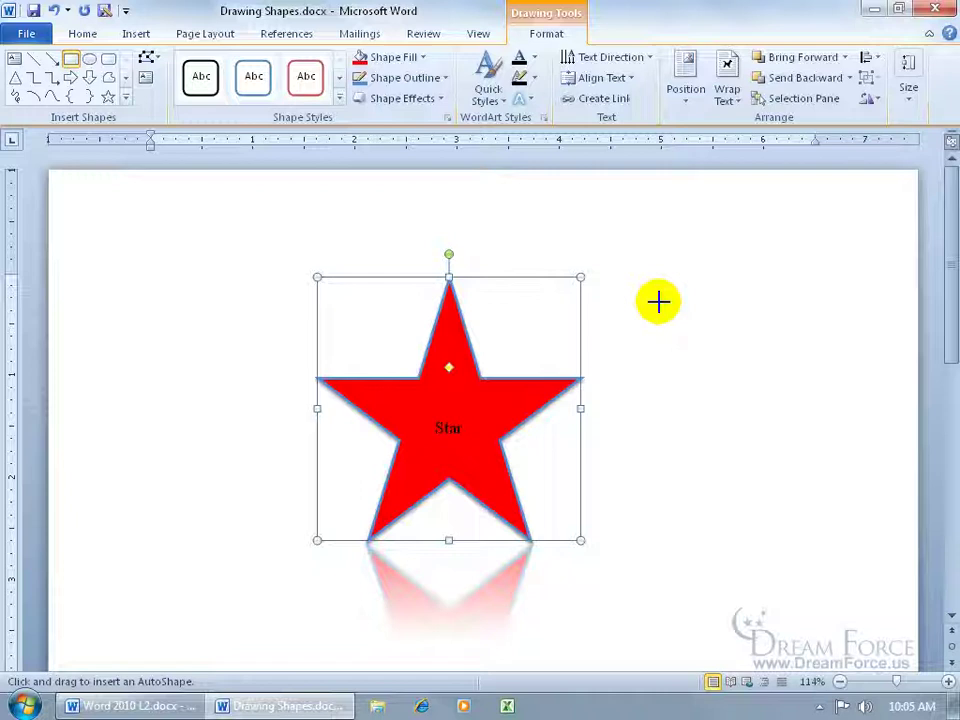
pyautogui.moveTo(633, 277); pyautogui.dragTo(731, 400)
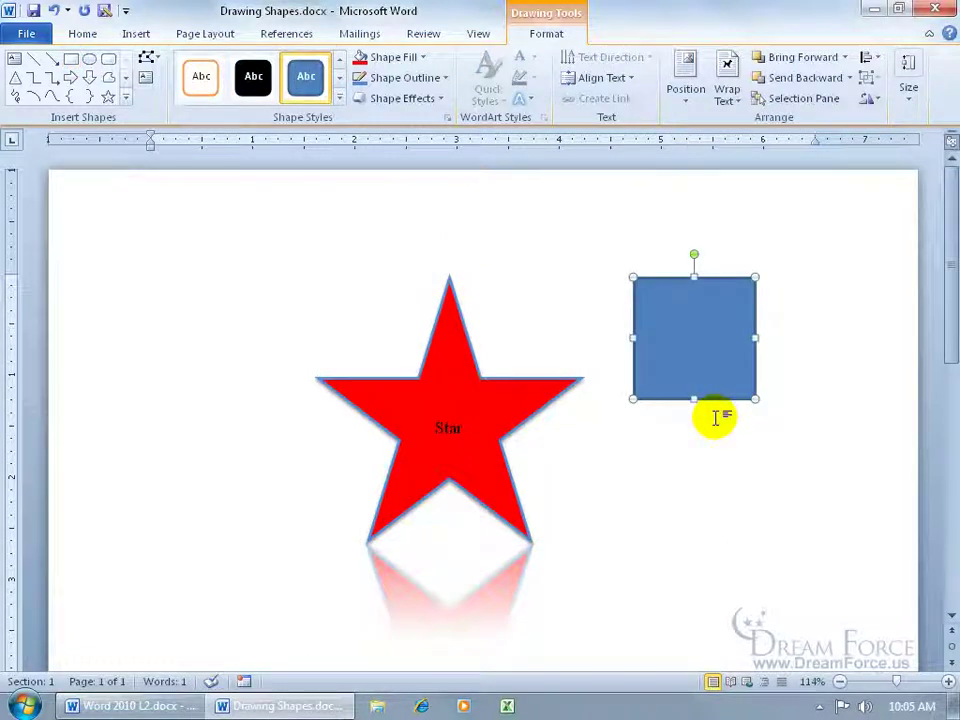
# Draw a perfect circle about 2.5 inches in diameter to the left of the star, overlapping its tip.
pyautogui.click(89, 60)
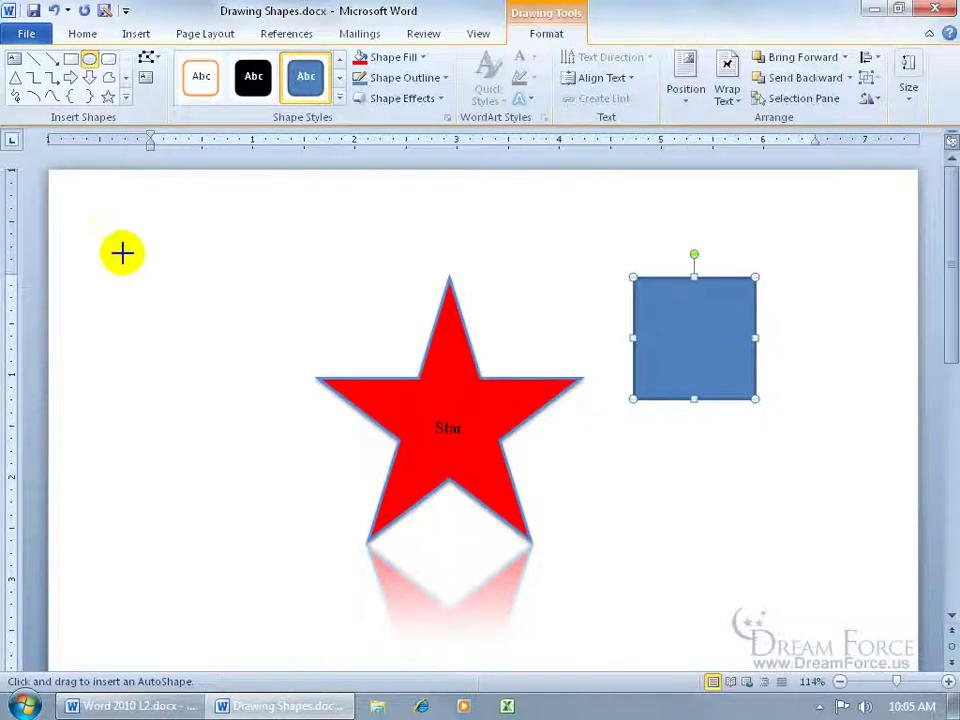
pyautogui.moveTo(110, 243)
pyautogui.mouseDown()
pyautogui.moveTo(270, 414)
pyautogui.moveTo(229, 481)
pyautogui.moveTo(365, 293)
pyautogui.mouseUp()
pyautogui.press('shift')
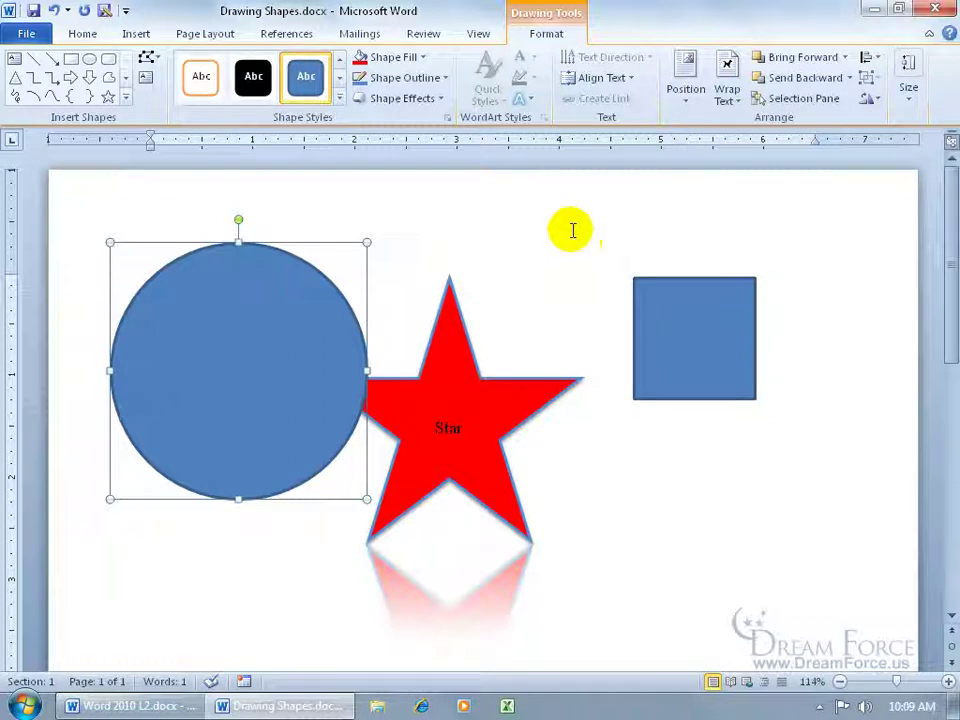
# Open Pull Quotes.docx and draw a square about 3 inches wide over its opening paragraphs.
pyautogui.rightClick(285, 705)
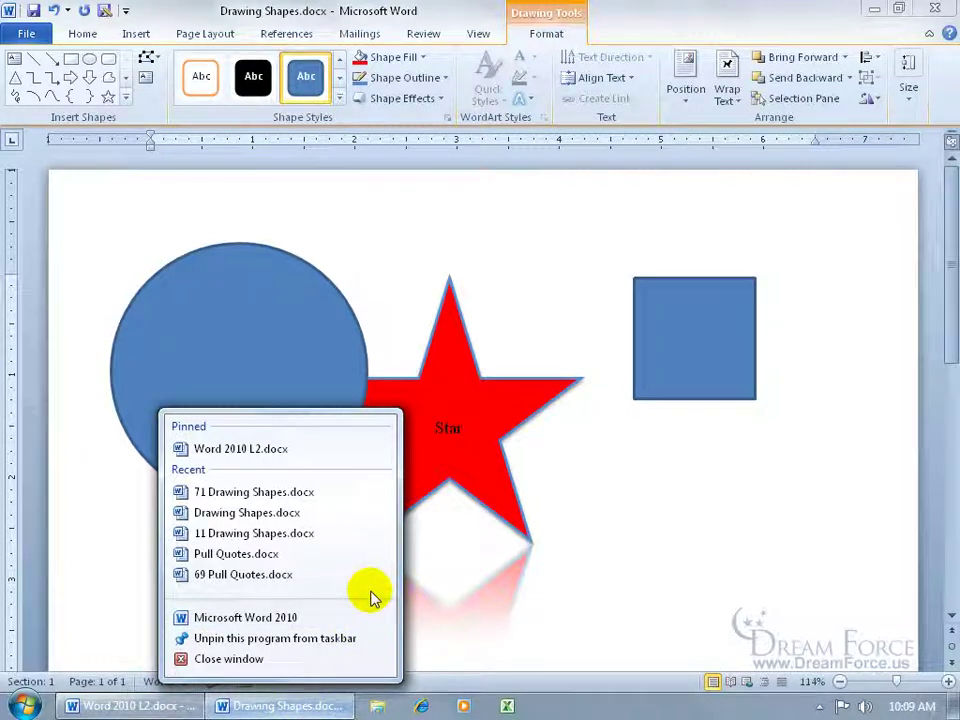
pyautogui.click(292, 560)
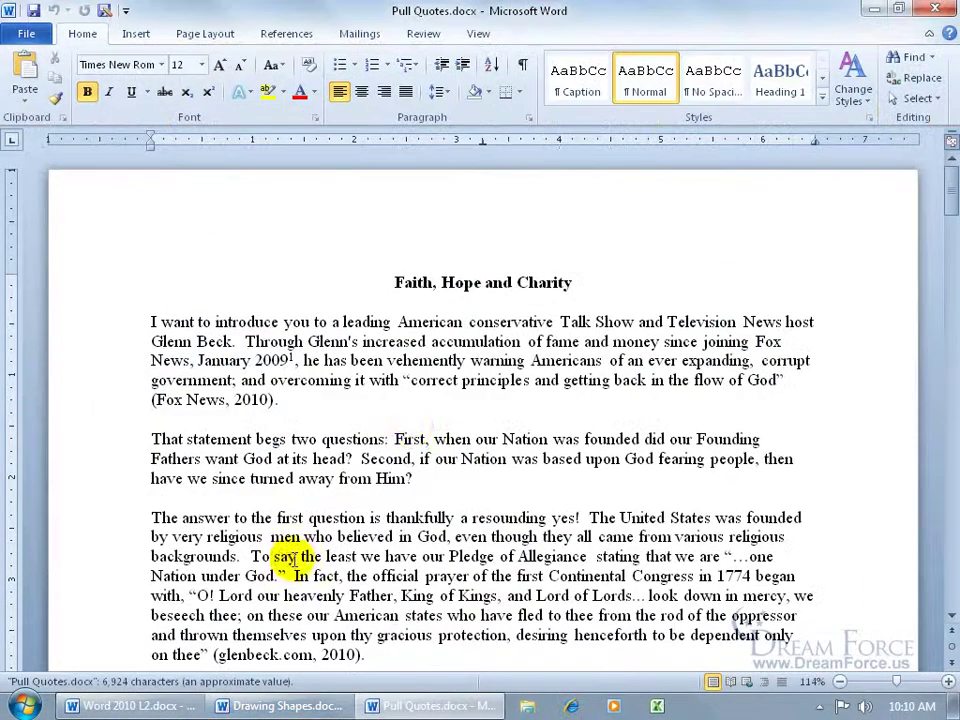
pyautogui.click(135, 34)
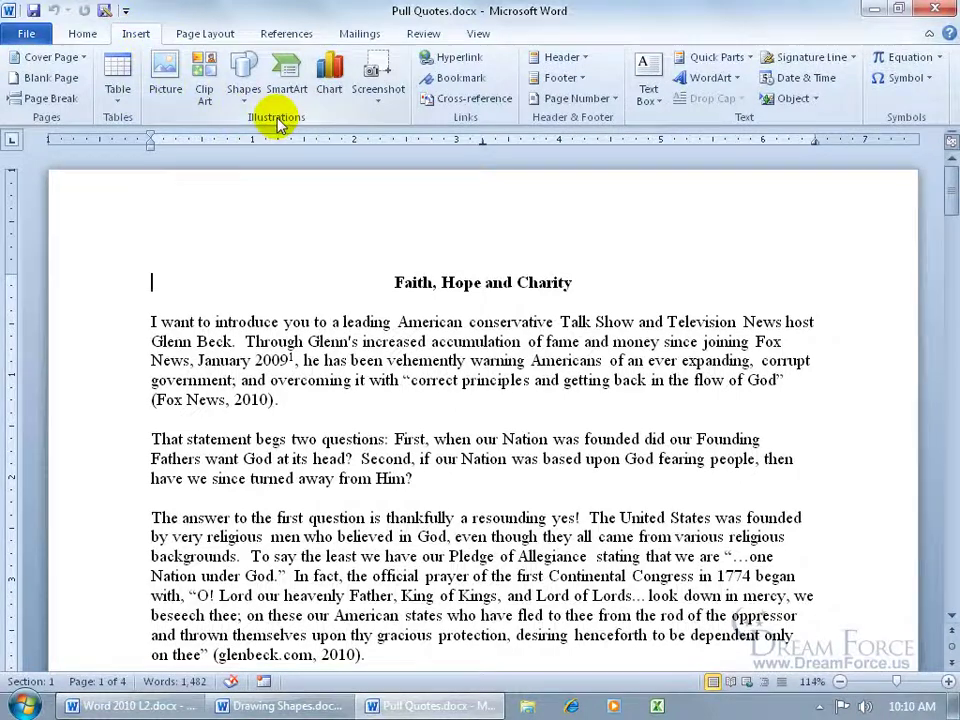
pyautogui.click(238, 88)
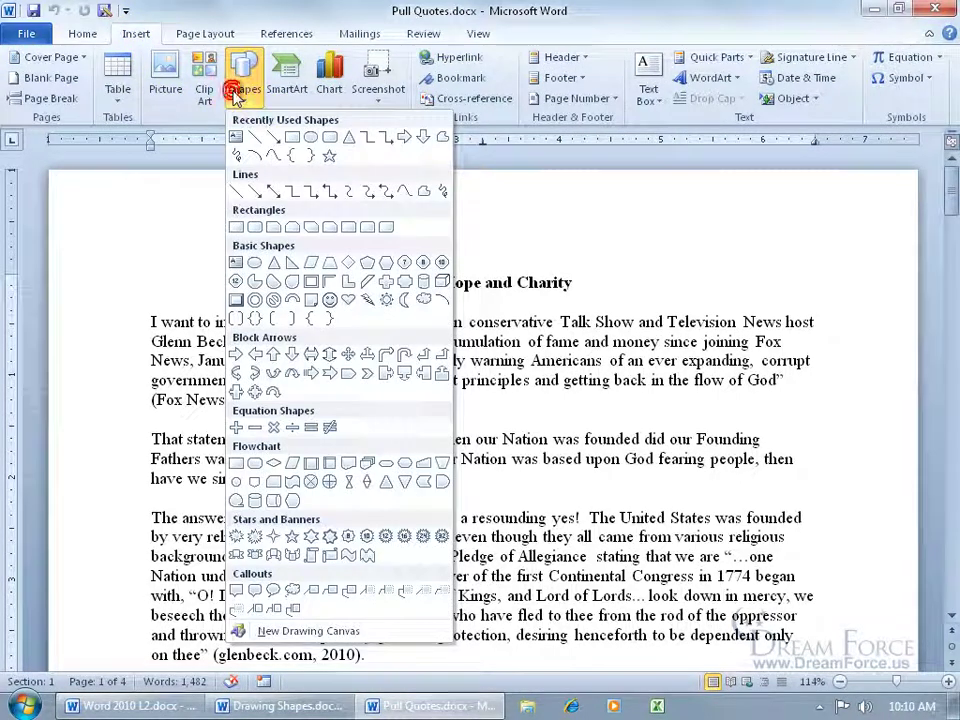
pyautogui.click(294, 136)
pyautogui.moveTo(197, 290)
pyautogui.mouseDown()
pyautogui.moveTo(339, 392)
pyautogui.moveTo(506, 483)
pyautogui.mouseUp()
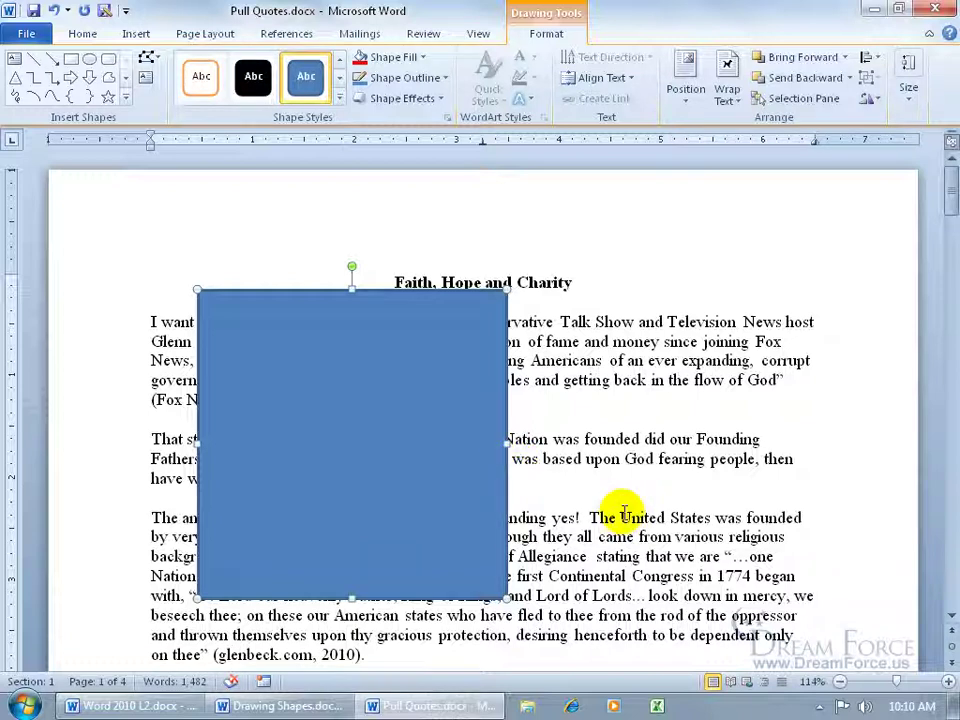
# Set the square's text wrapping to Tight so the paragraphs flow around it.
pyautogui.rightClick(430, 392)
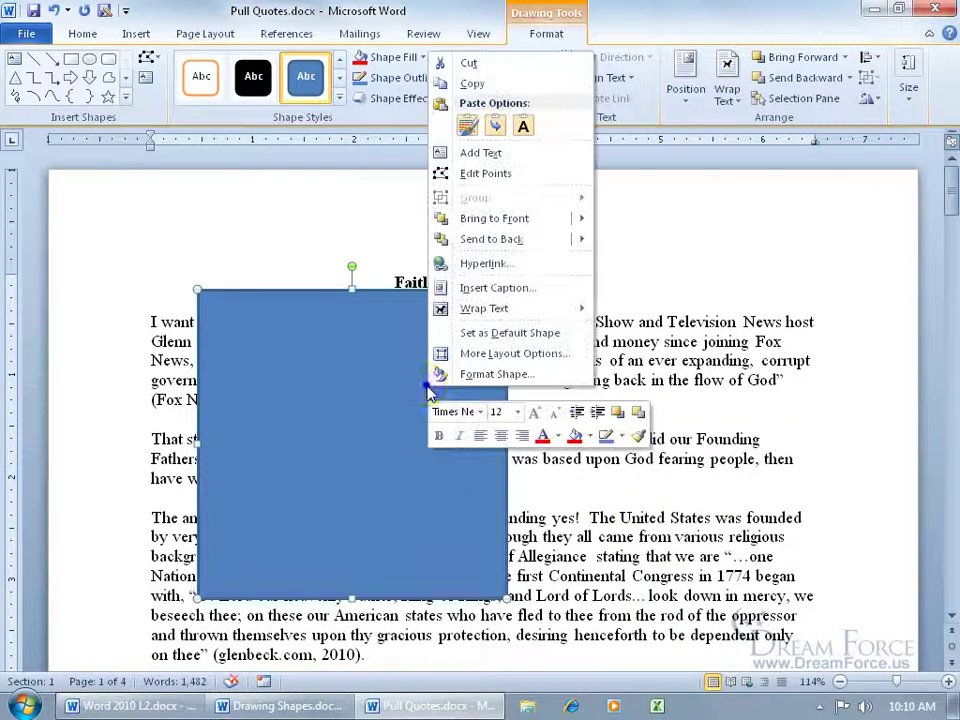
pyautogui.moveTo(492, 315)
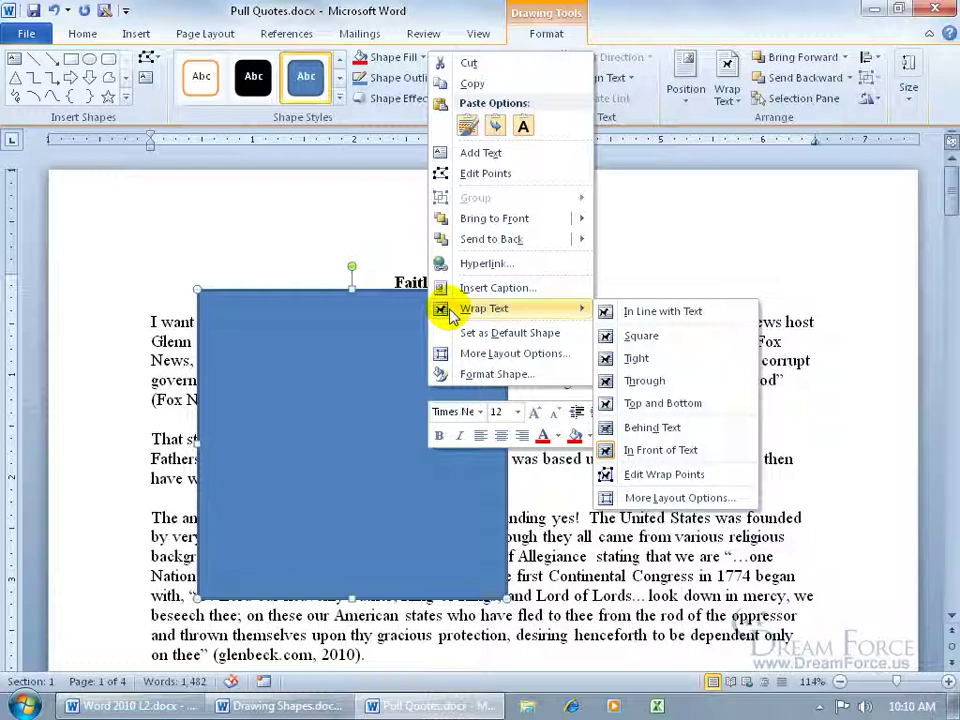
pyautogui.click(640, 338)
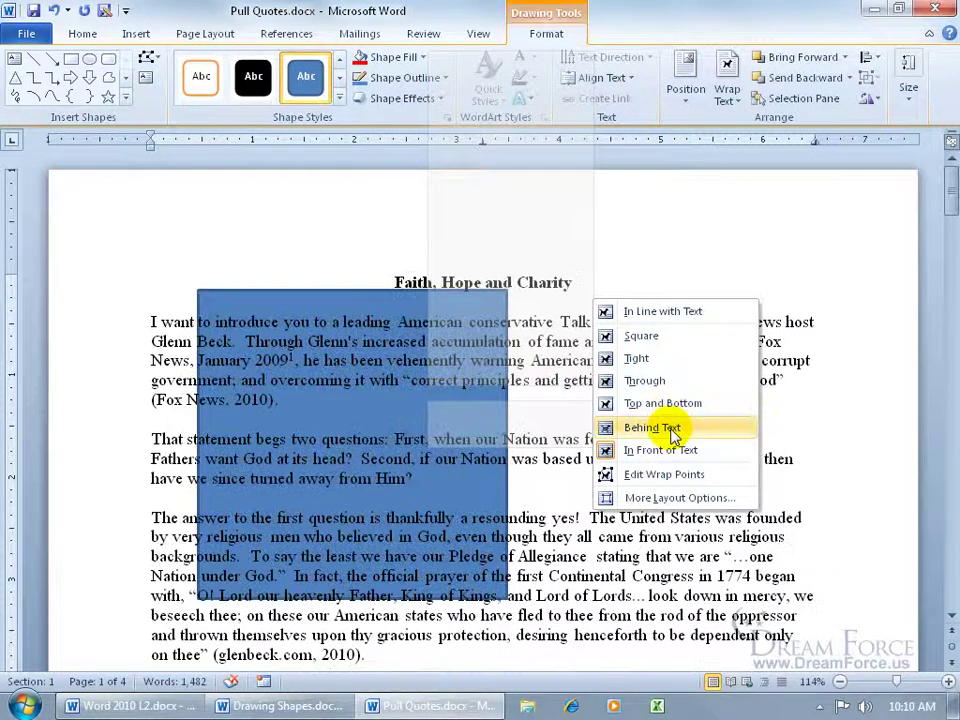
pyautogui.click(645, 359)
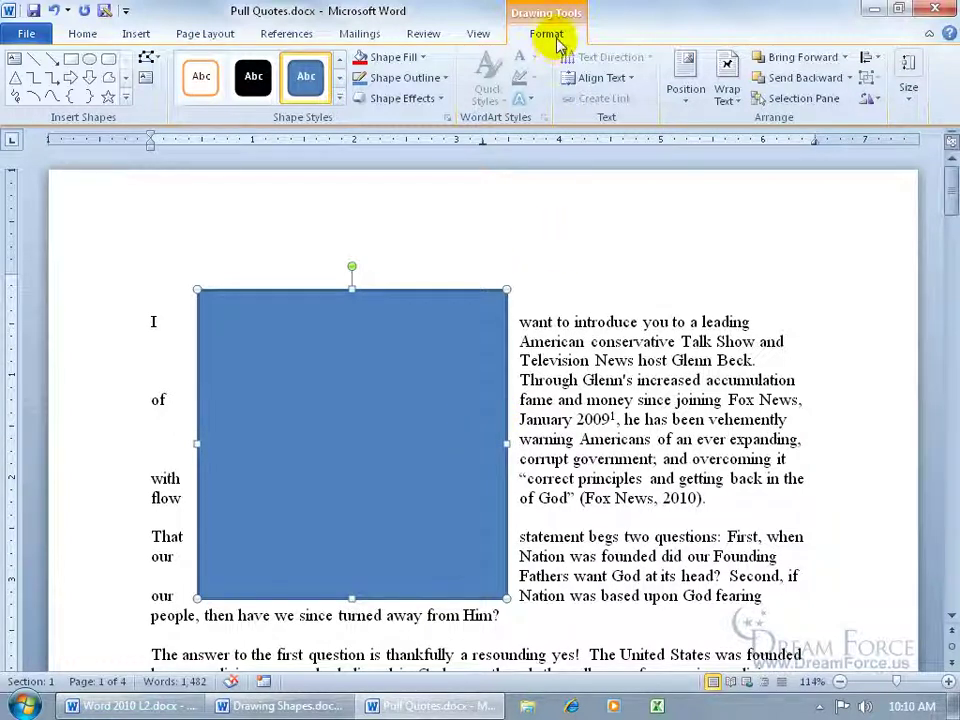
# Review the text-wrapping options for the square and close Pull Quotes.docx without saving the changes.
pyautogui.click(730, 100)
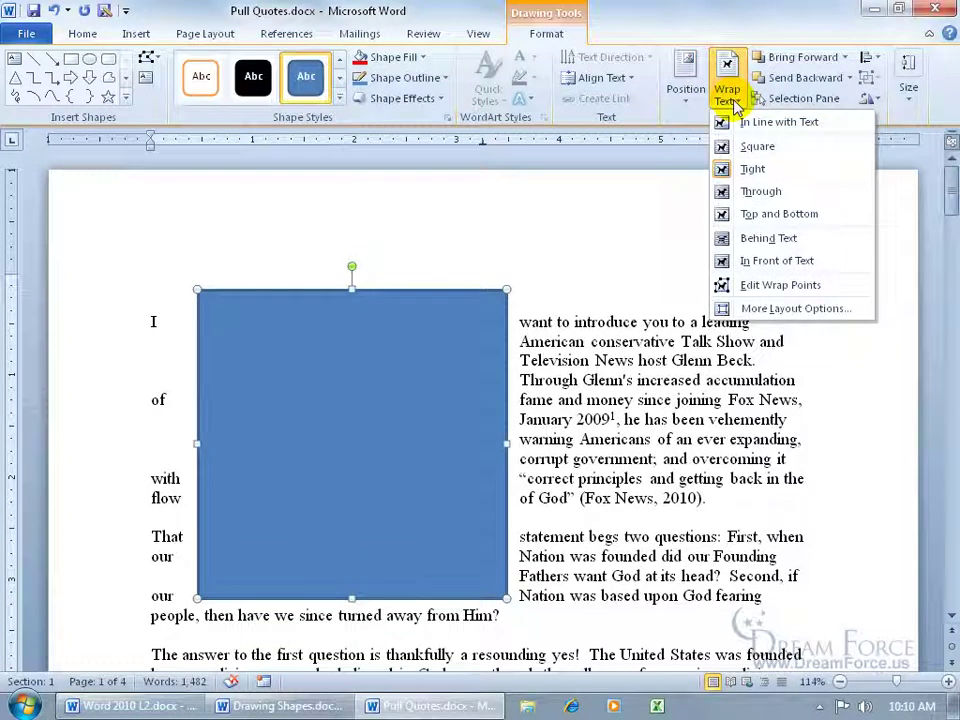
pyautogui.click(551, 336)
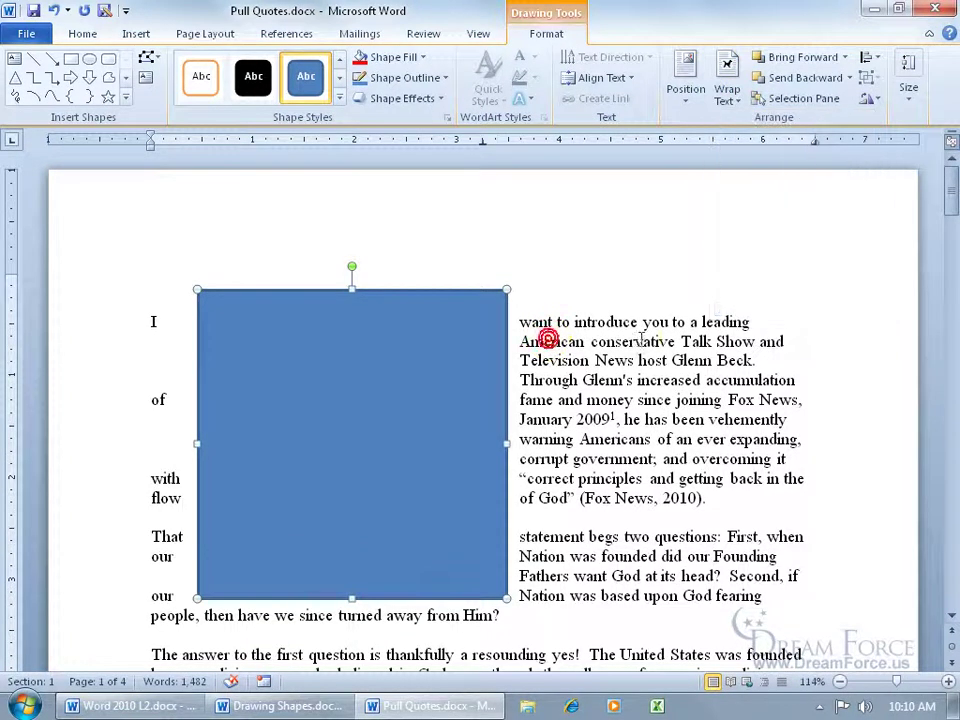
pyautogui.click(935, 8)
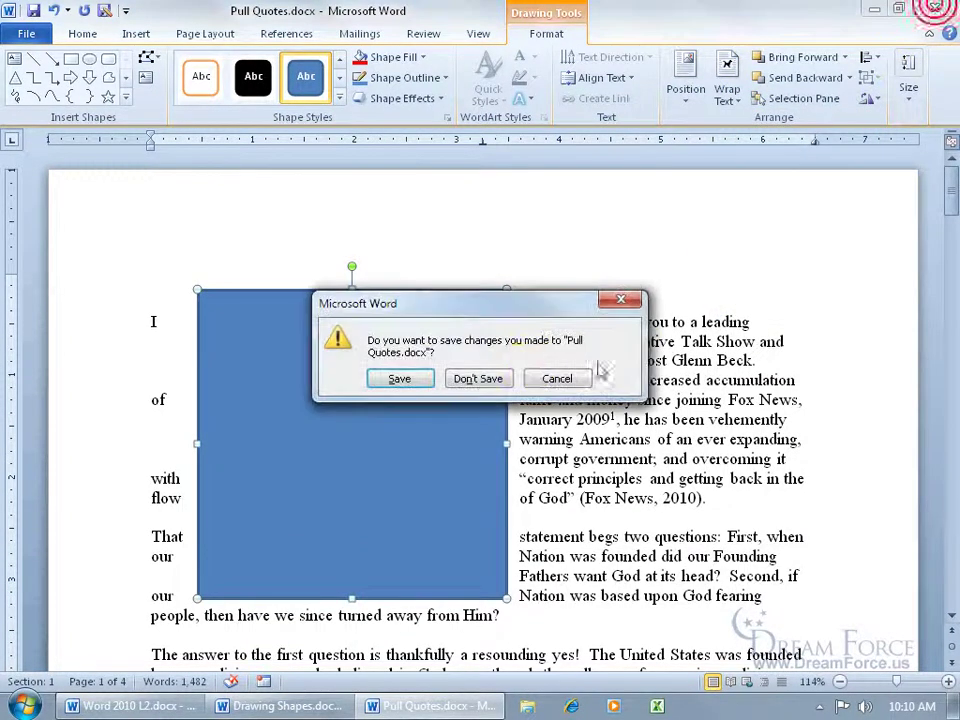
pyautogui.click(470, 377)
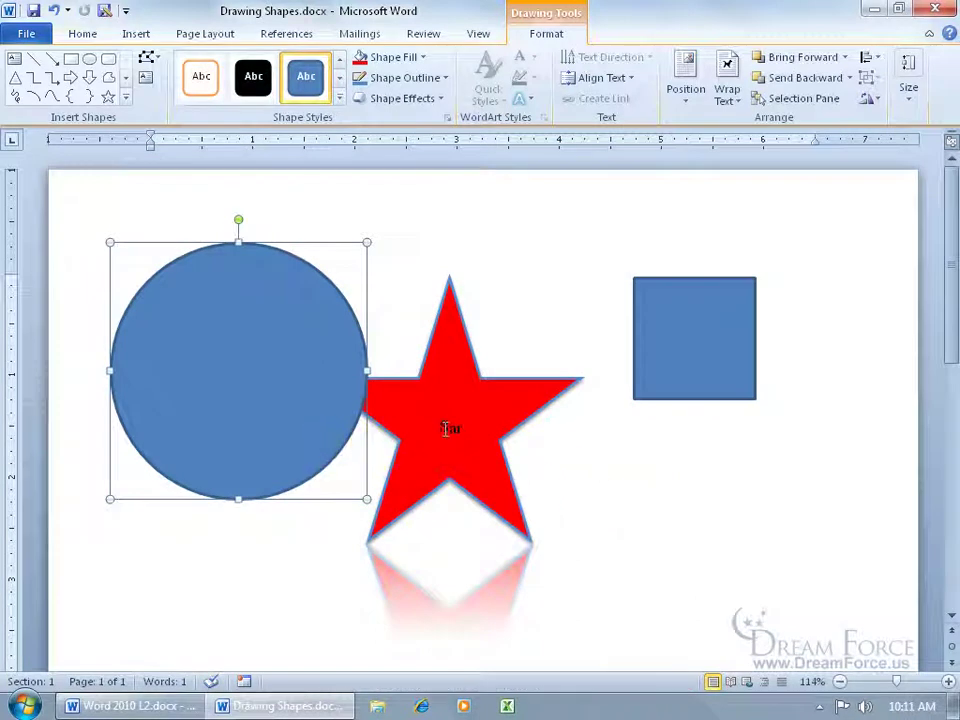
# Move the small square between the circle and the star so it overlaps both shapes, and deselect it.
pyautogui.click(702, 281)
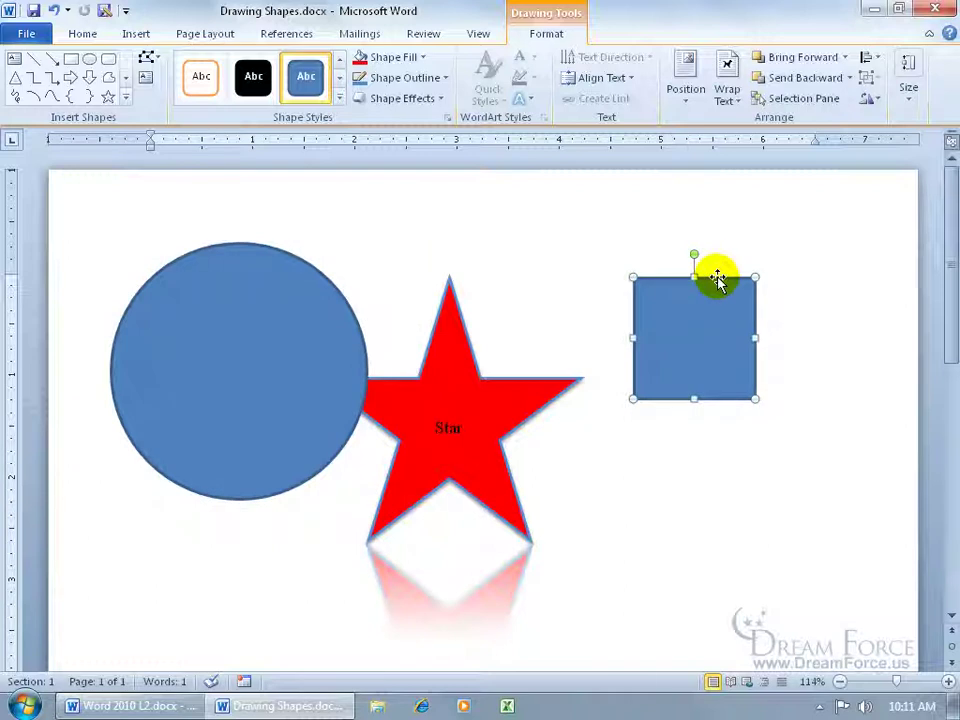
pyautogui.moveTo(717, 279); pyautogui.dragTo(490, 328)
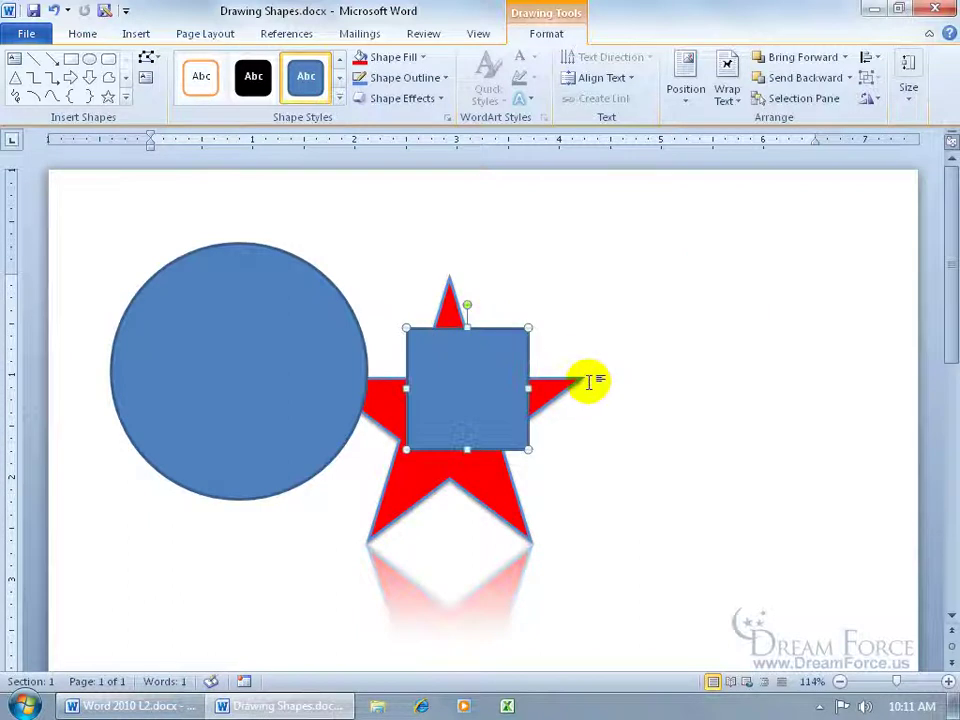
pyautogui.click(469, 361)
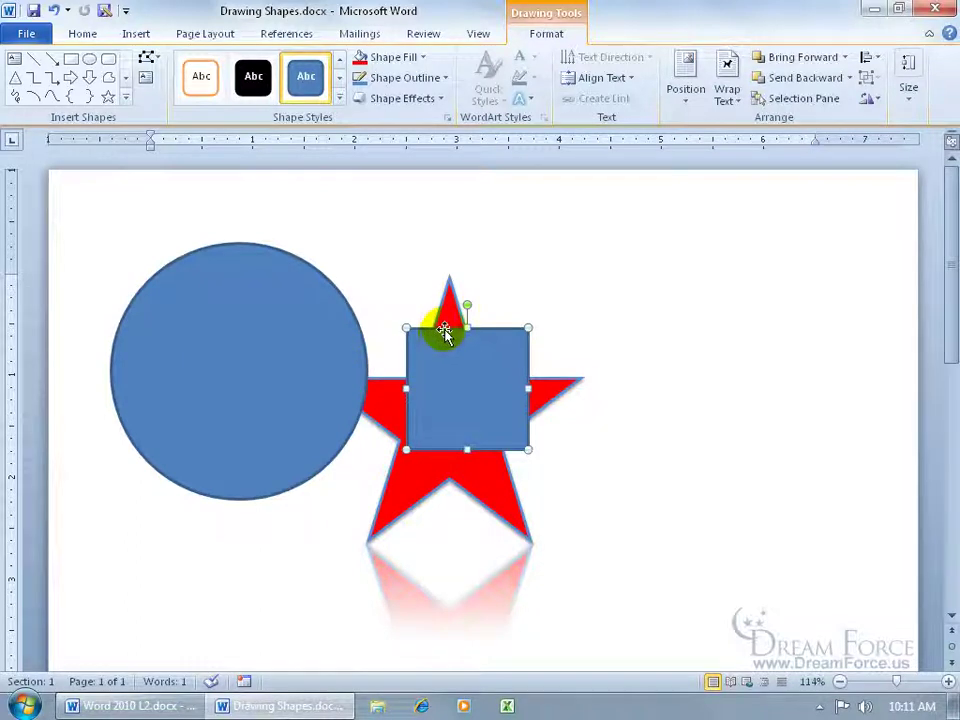
pyautogui.moveTo(444, 333); pyautogui.dragTo(369, 347)
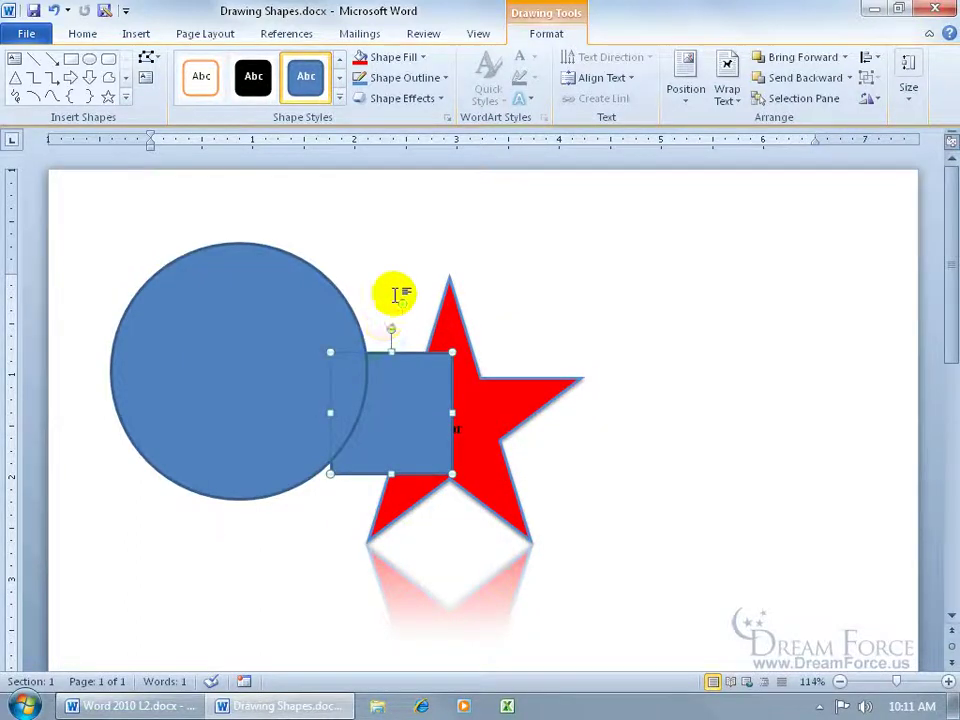
pyautogui.click(396, 294)
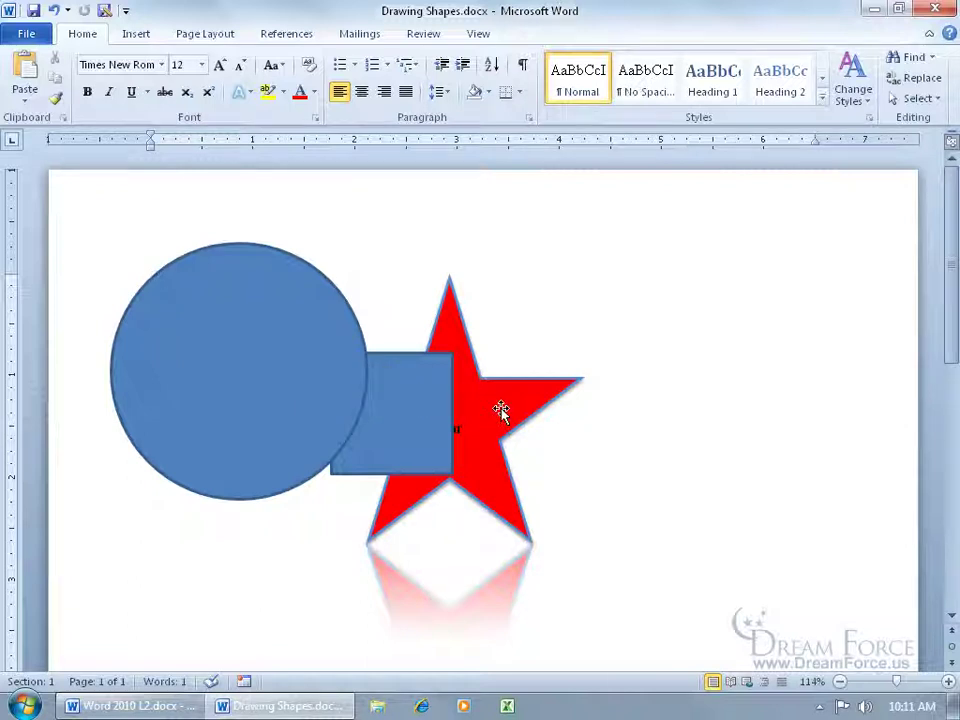
pyautogui.click(357, 385)
pyautogui.click(414, 392)
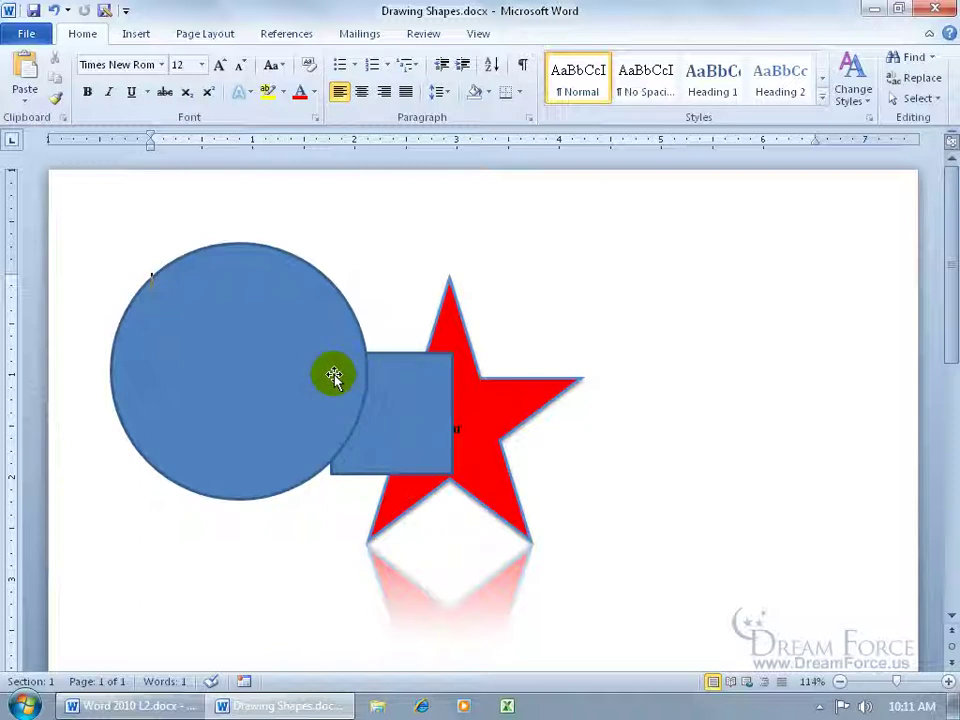
# Bring the star to the front of the circle and square, and undo the reordering.
pyautogui.click(493, 379)
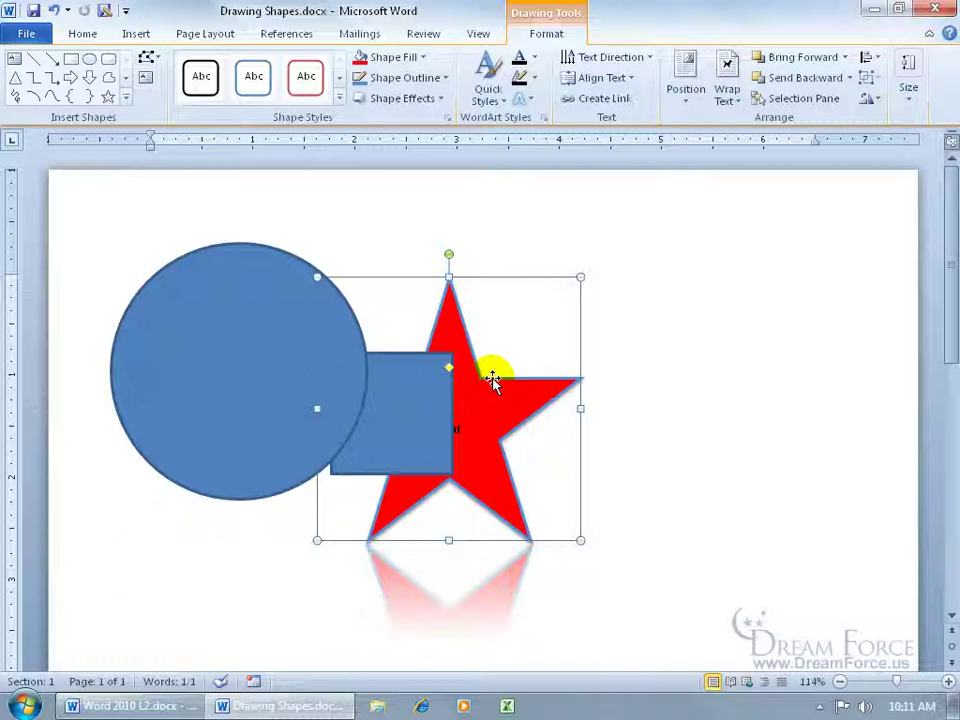
pyautogui.rightClick(494, 381)
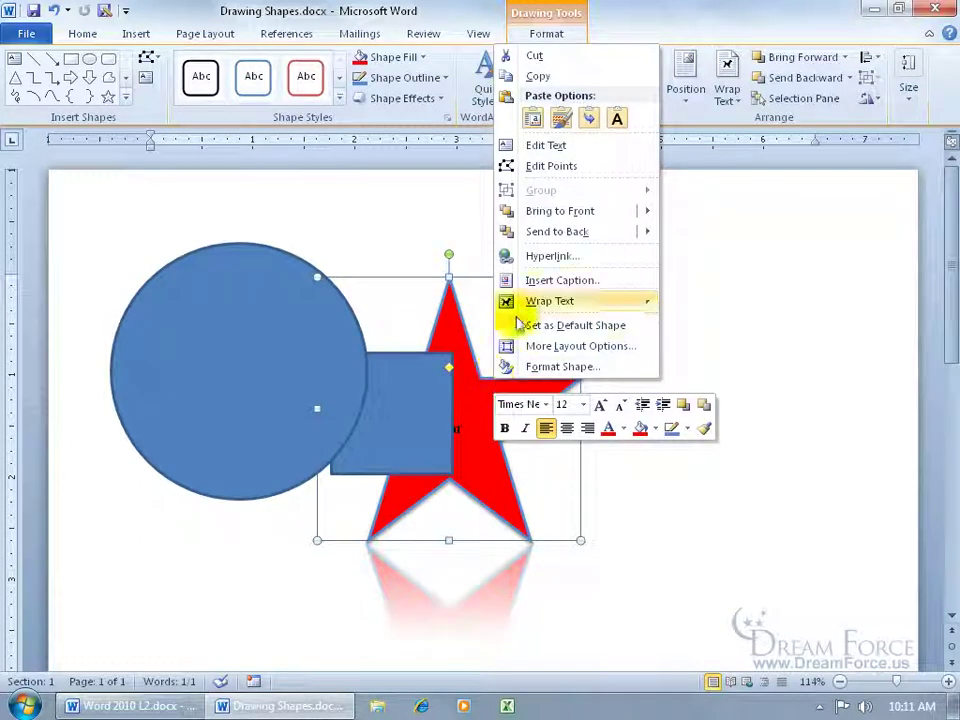
pyautogui.moveTo(549, 238)
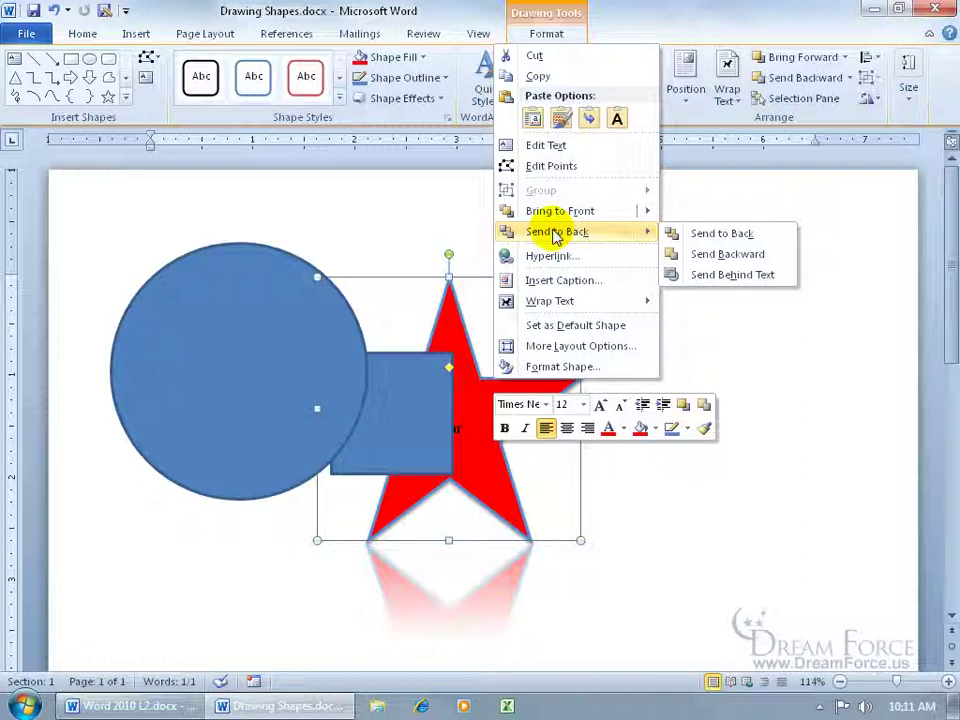
pyautogui.moveTo(565, 218)
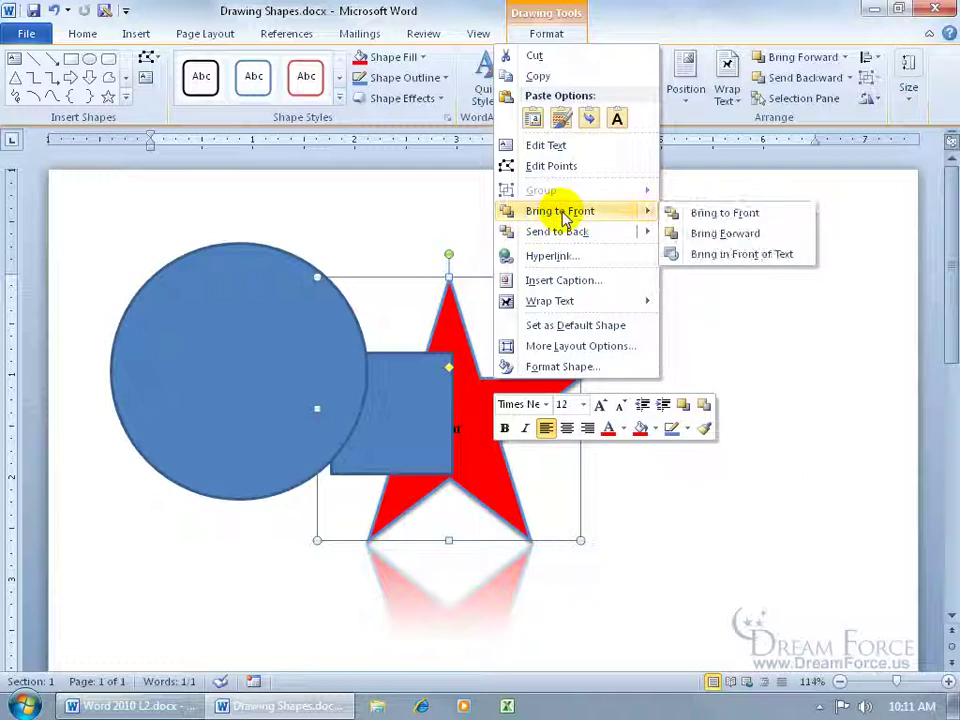
pyautogui.click(705, 213)
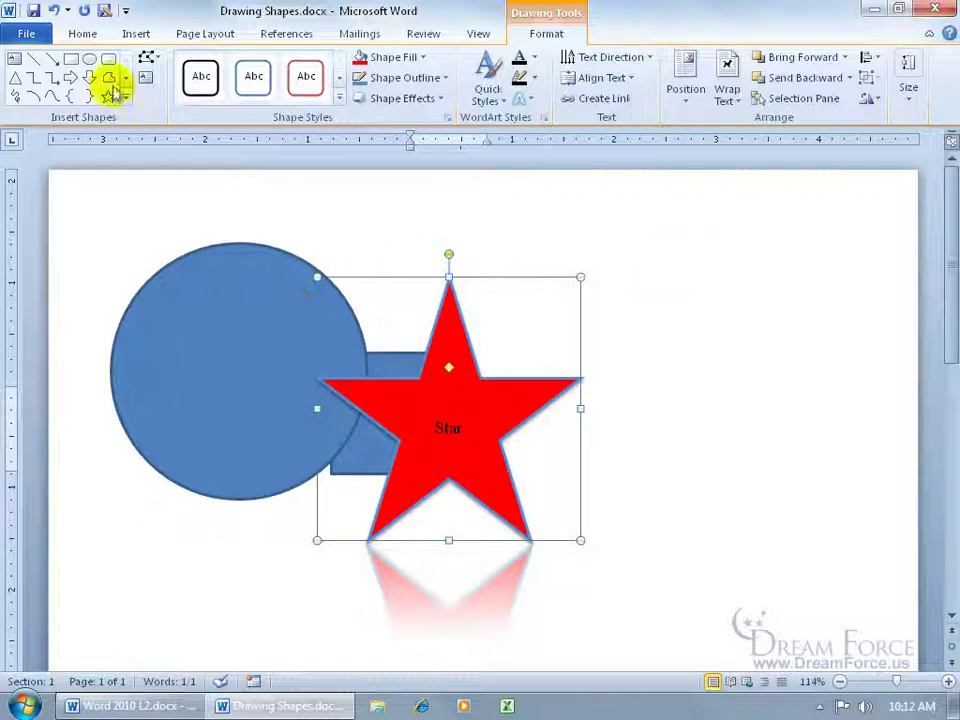
pyautogui.click(56, 10)
# Bring the star forward layer by layer past the square and circle, and send it backward behind both.
pyautogui.rightClick(458, 320)
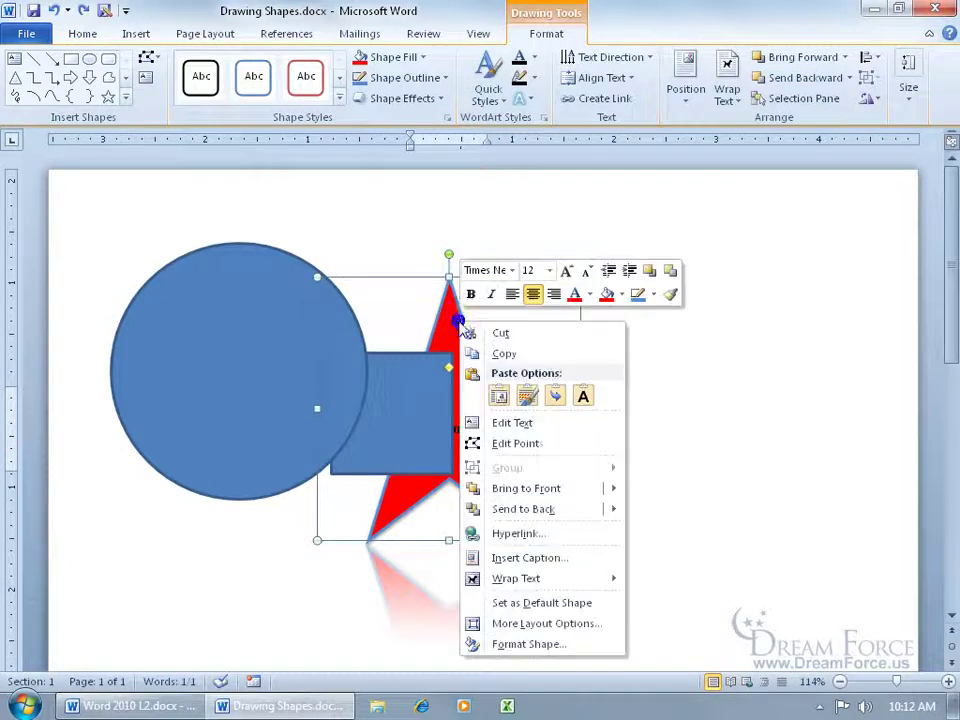
pyautogui.moveTo(541, 489)
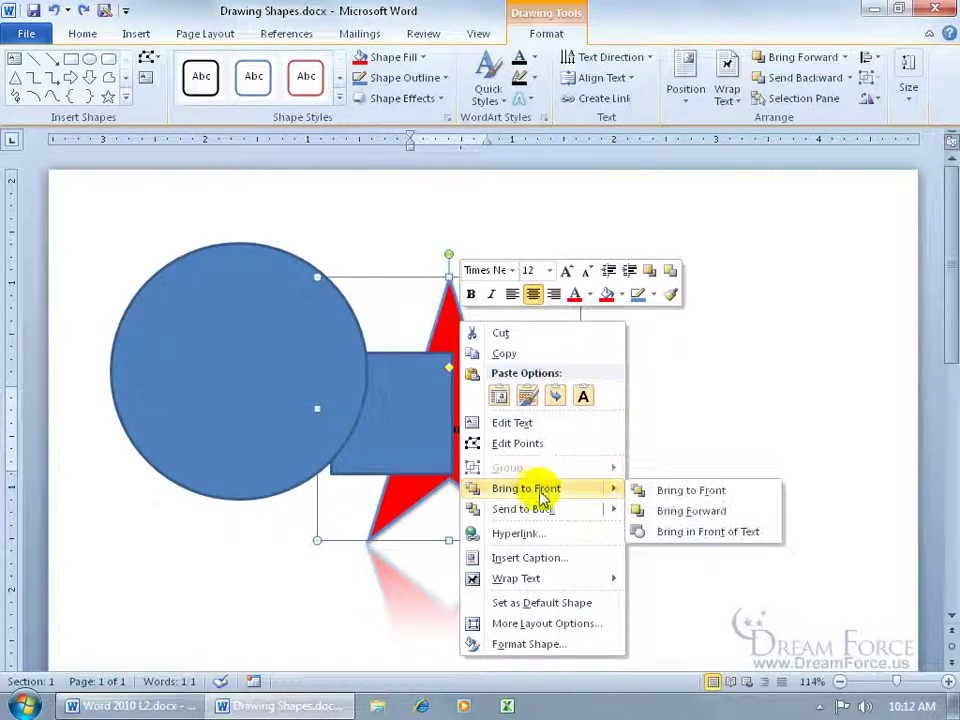
pyautogui.click(691, 510)
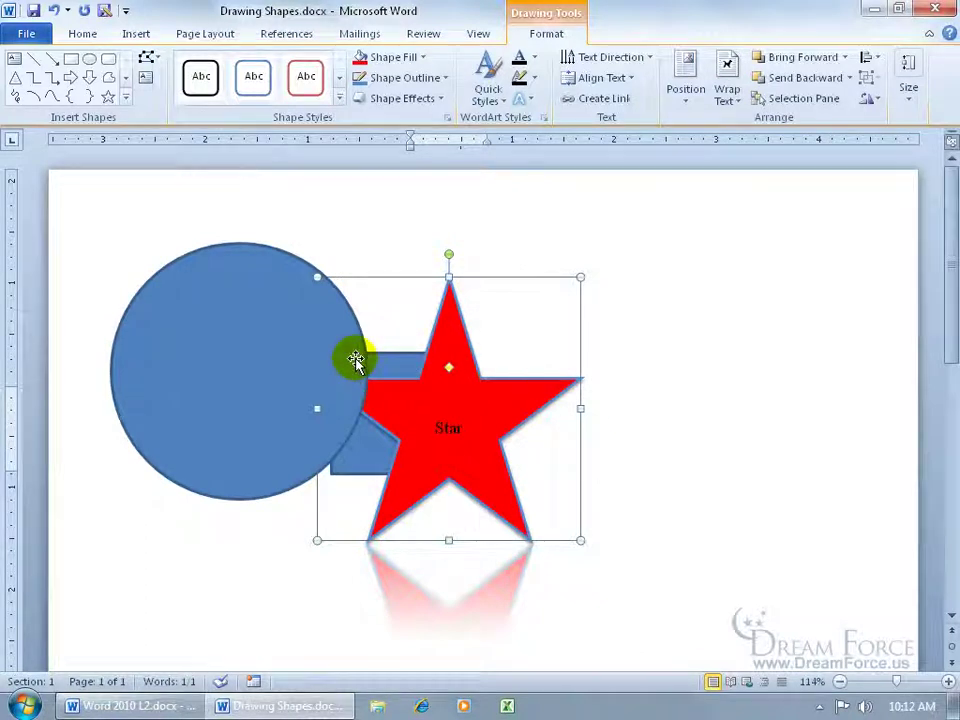
pyautogui.rightClick(453, 350)
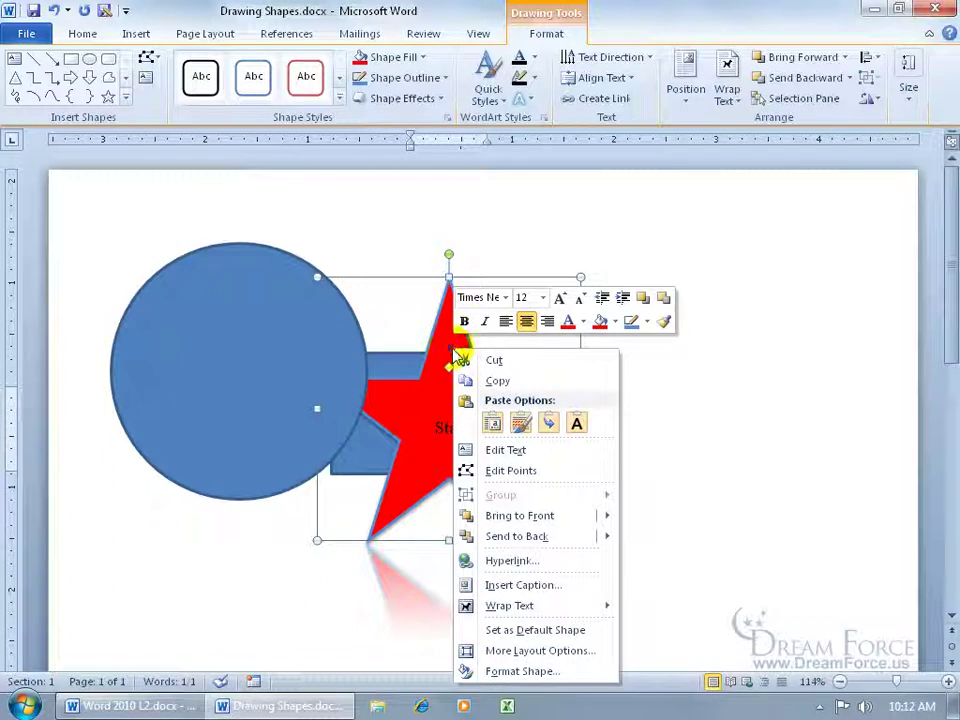
pyautogui.moveTo(506, 514)
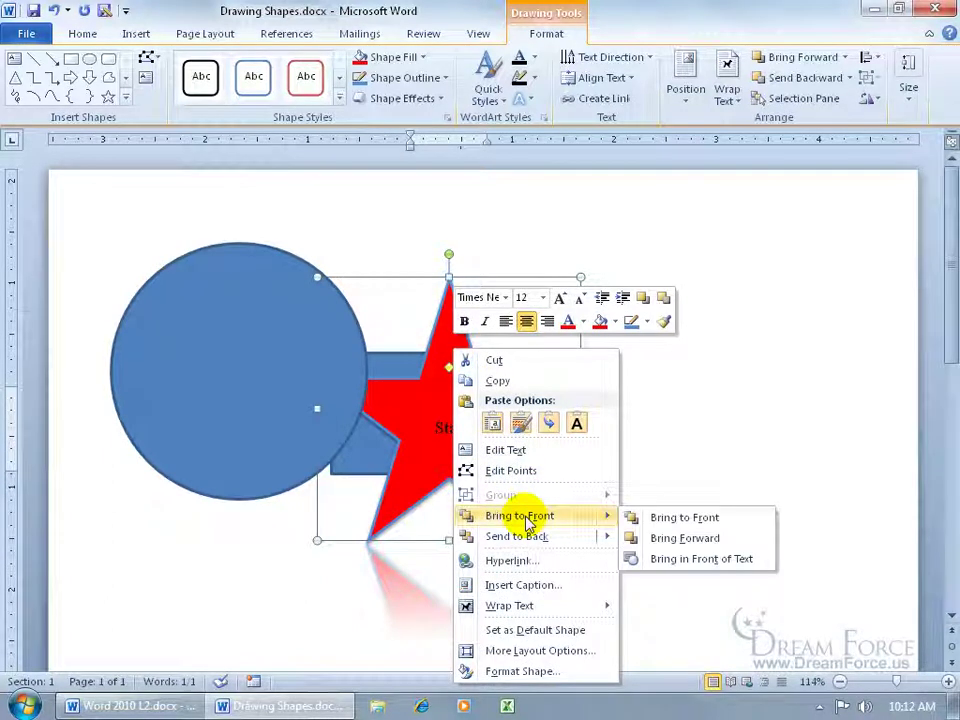
pyautogui.click(682, 539)
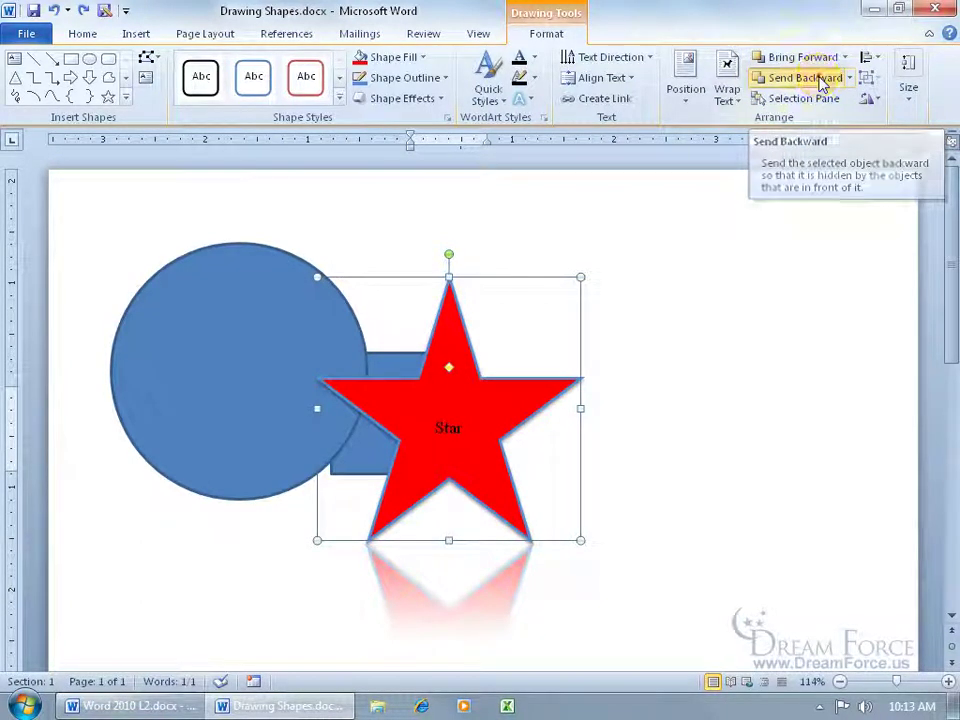
pyautogui.click(822, 80)
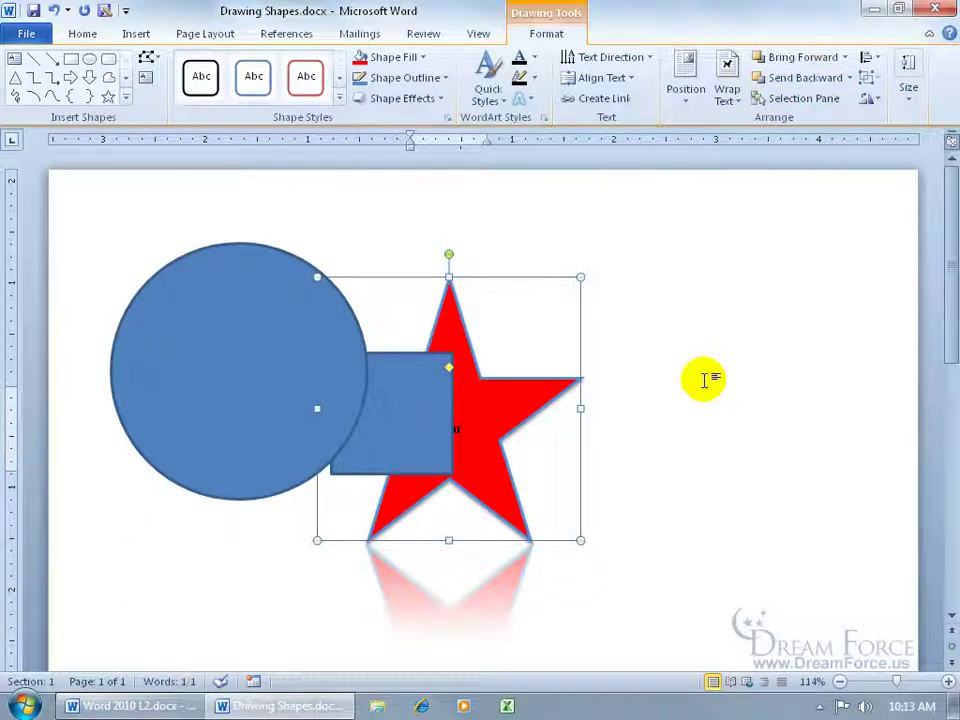
# Move the circle over the star's lower-right side, clear of the square.
pyautogui.click(225, 262)
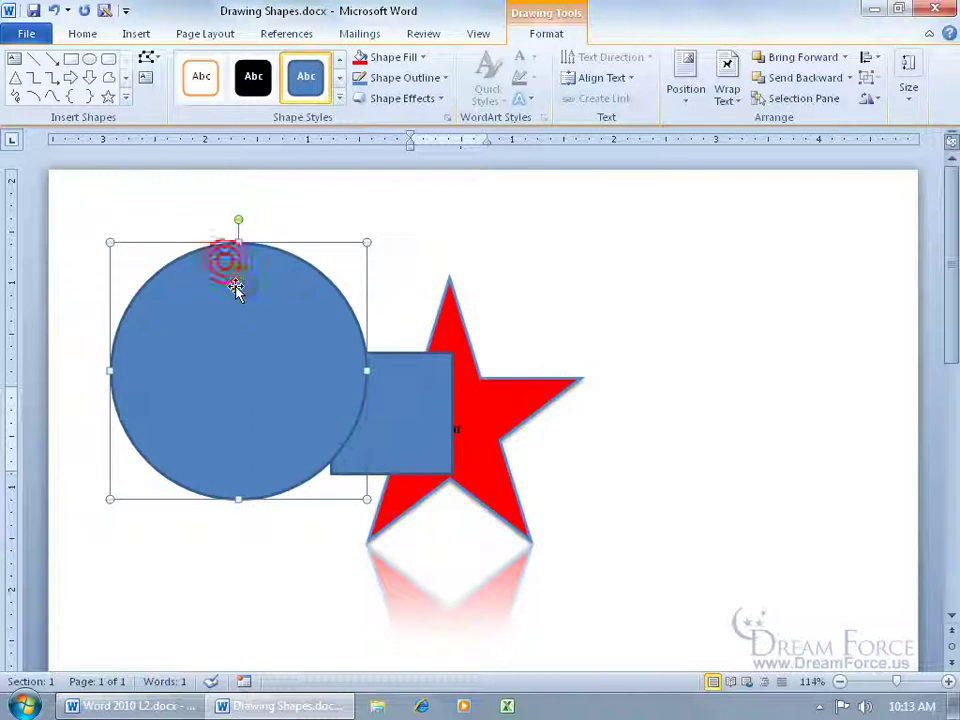
pyautogui.moveTo(235, 289); pyautogui.dragTo(389, 341)
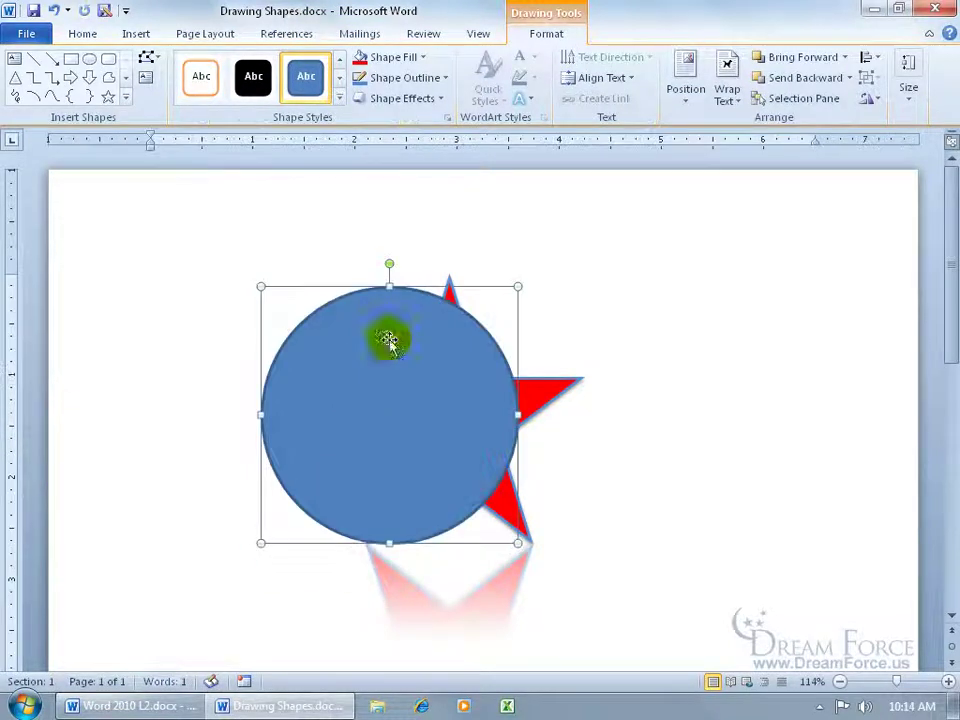
pyautogui.click(467, 387)
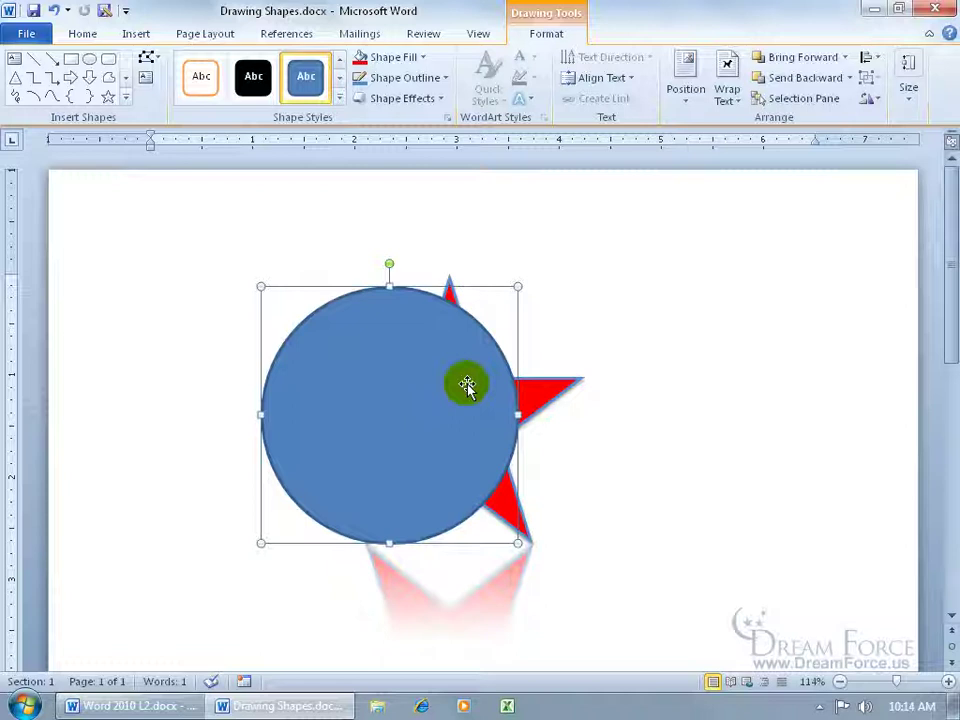
pyautogui.moveTo(465, 384); pyautogui.dragTo(665, 437)
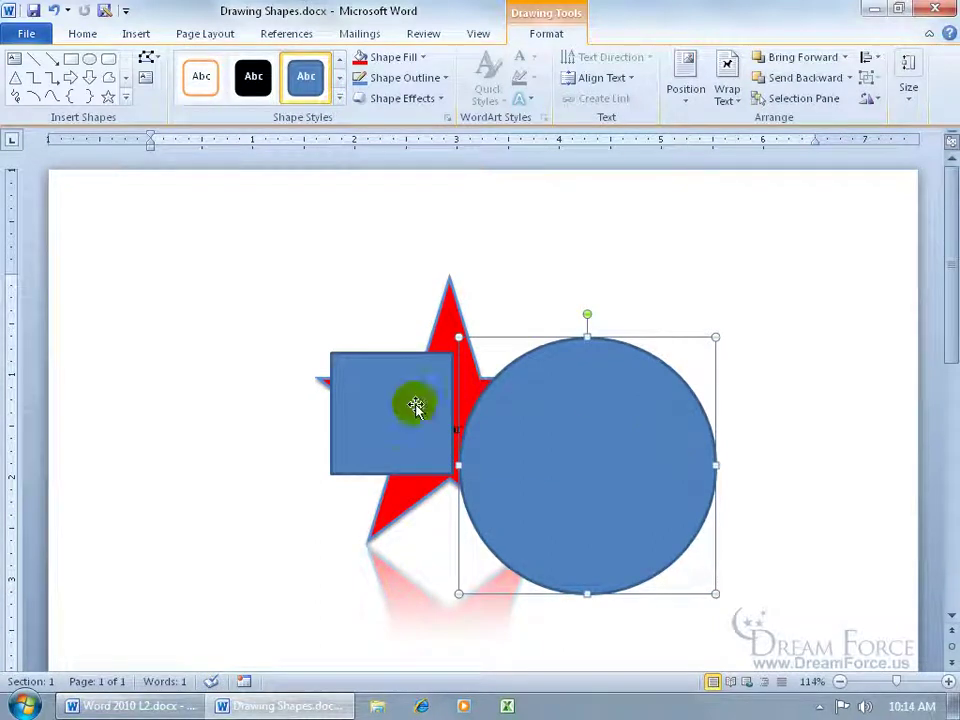
# Move the circle over most of the star, hide the small square entirely behind the circle, and deselect it.
pyautogui.moveTo(414, 401); pyautogui.dragTo(227, 480)
pyautogui.moveTo(497, 443); pyautogui.dragTo(335, 385)
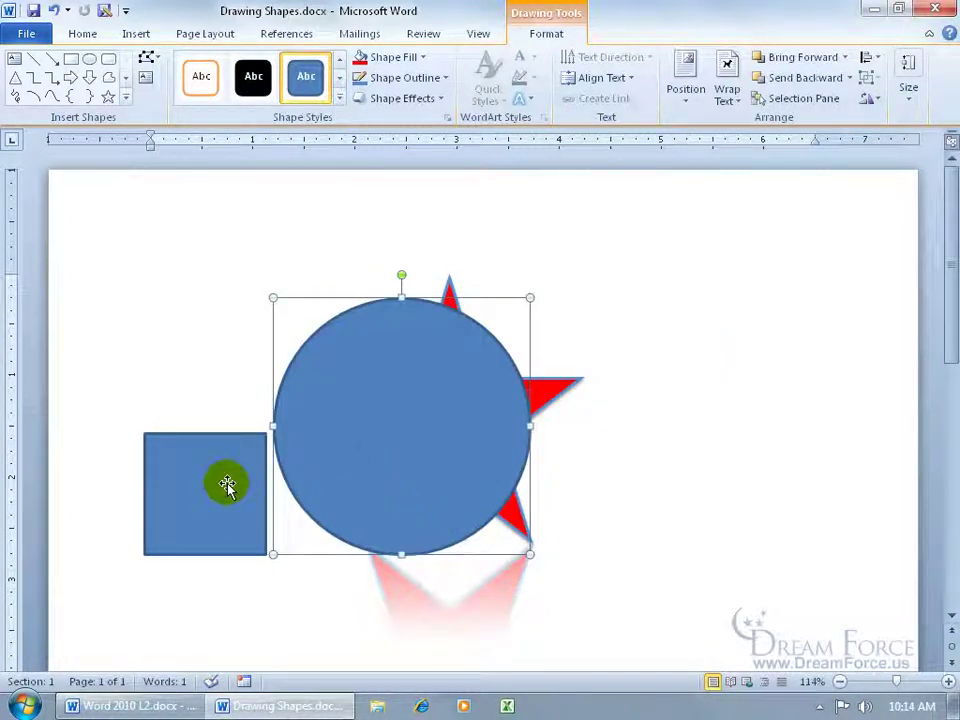
pyautogui.moveTo(216, 474); pyautogui.dragTo(395, 411)
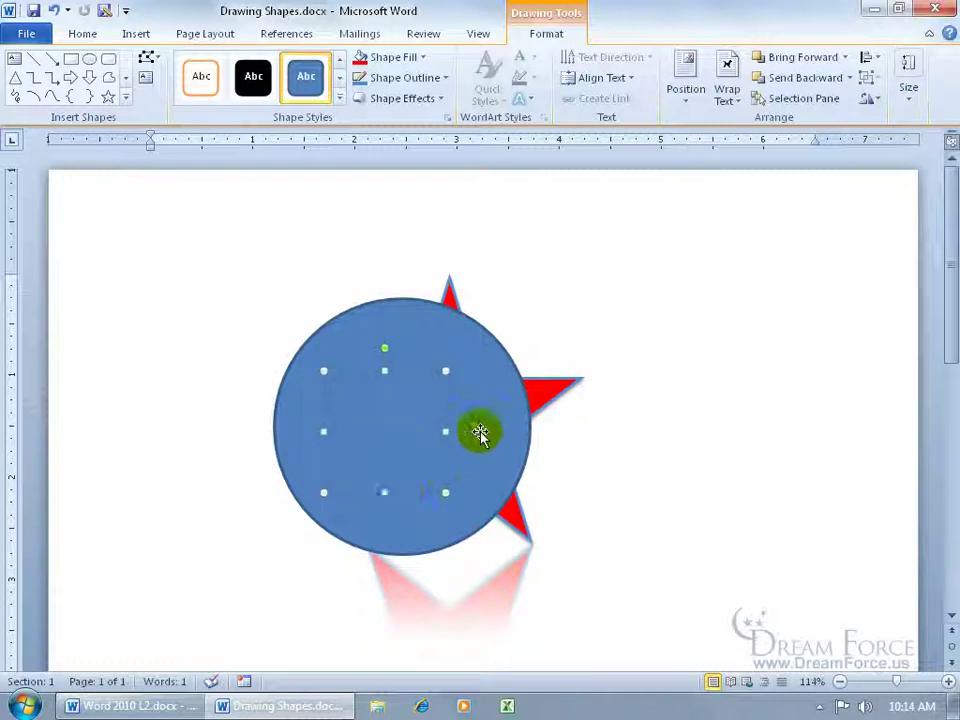
pyautogui.click(711, 375)
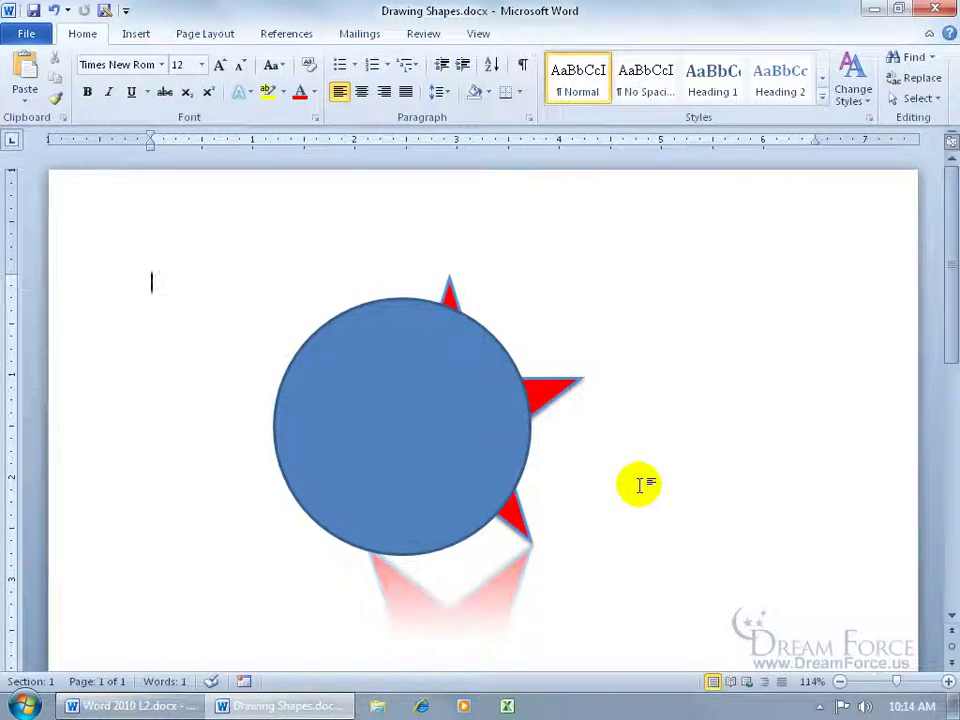
# Cycle the selection from the circle to the hidden square, and move the square out to just right of the star.
pyautogui.click(454, 414)
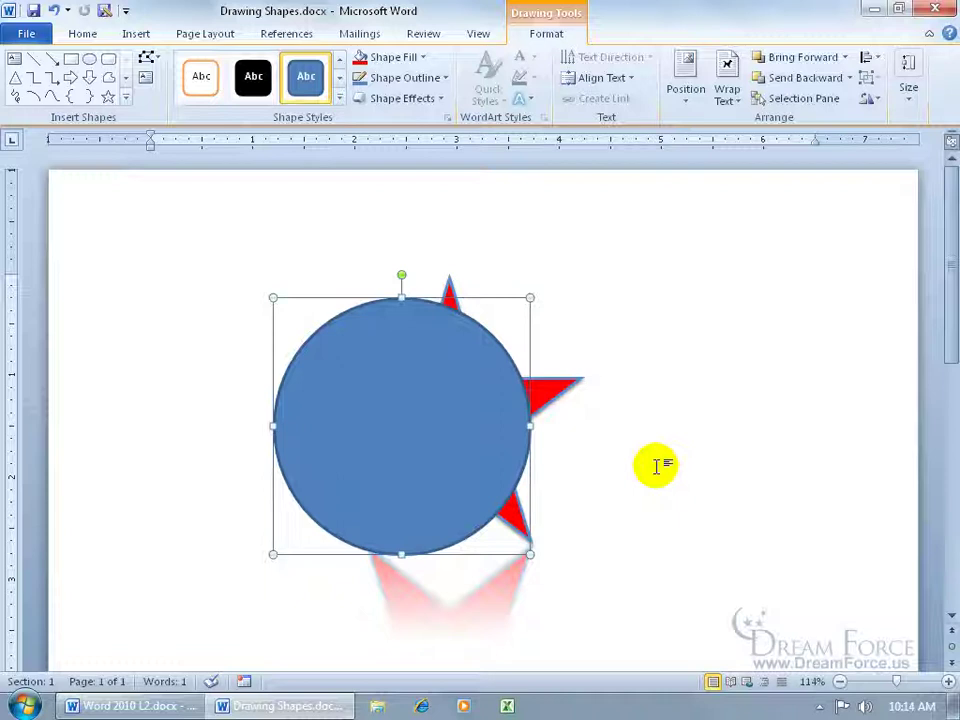
pyautogui.press('Tab')
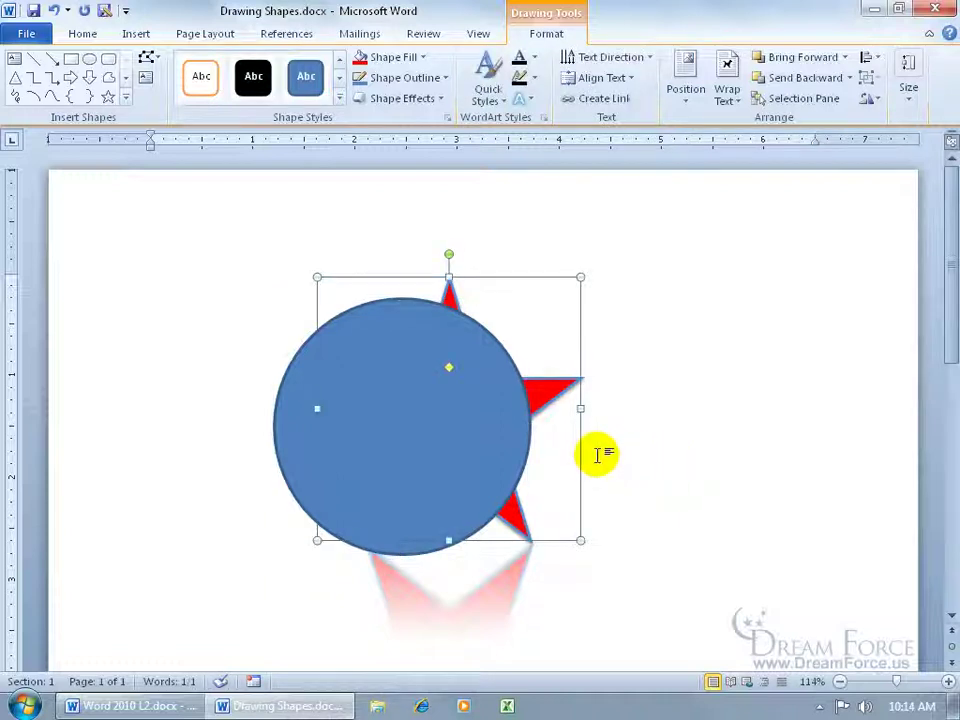
pyautogui.press('Tab')
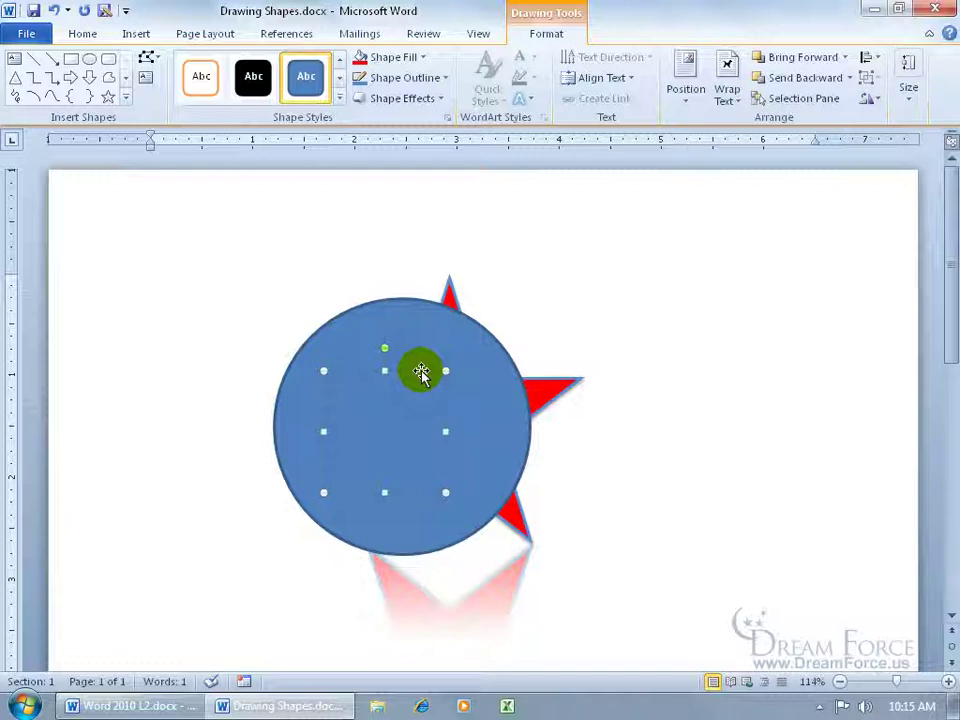
pyautogui.moveTo(421, 373); pyautogui.dragTo(676, 371)
pyautogui.click(439, 486)
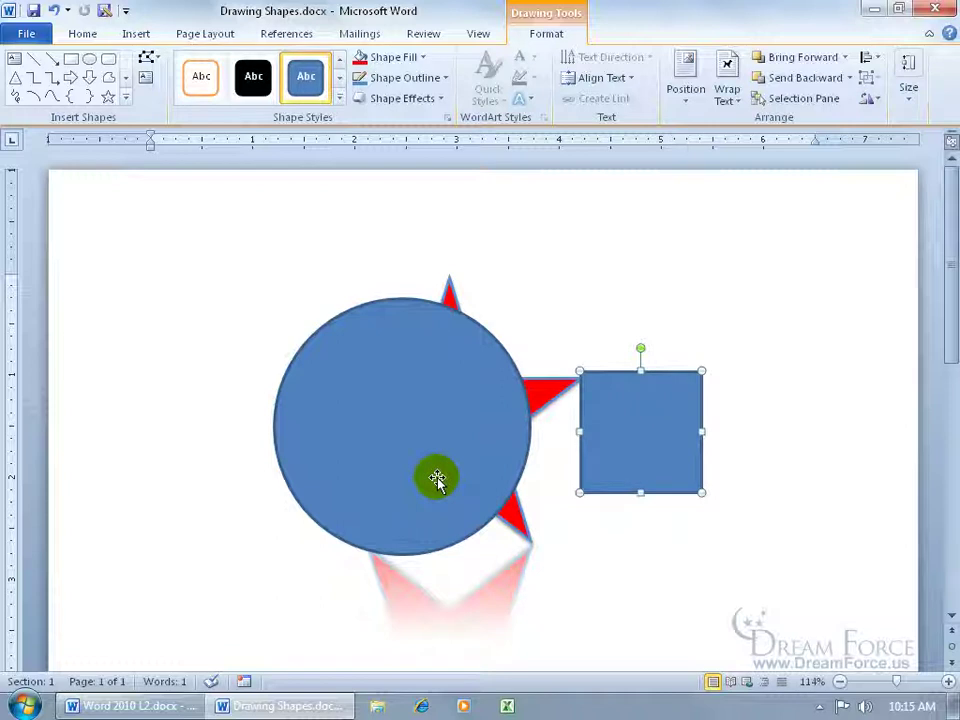
# Rotate the small square slightly clockwise using free rotation.
pyautogui.click(654, 441)
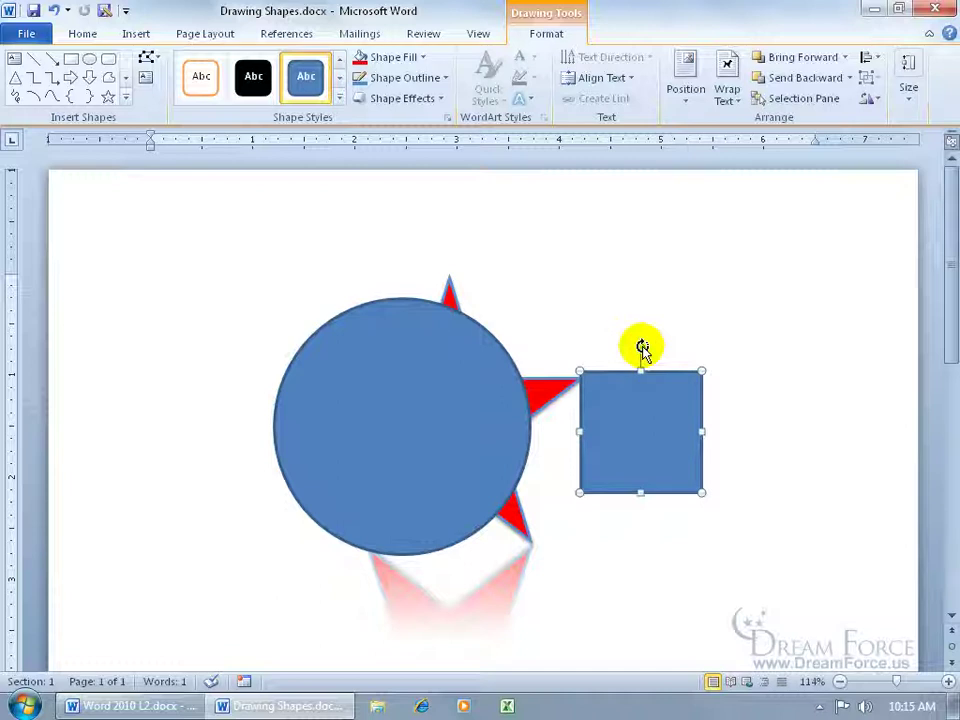
pyautogui.moveTo(642, 347); pyautogui.dragTo(668, 347)
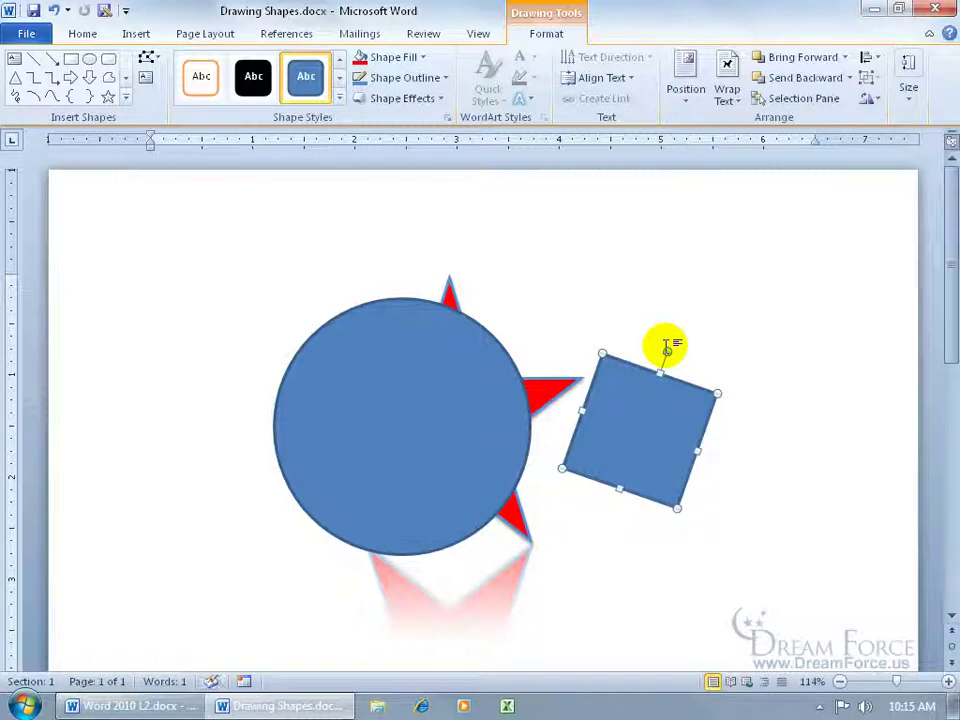